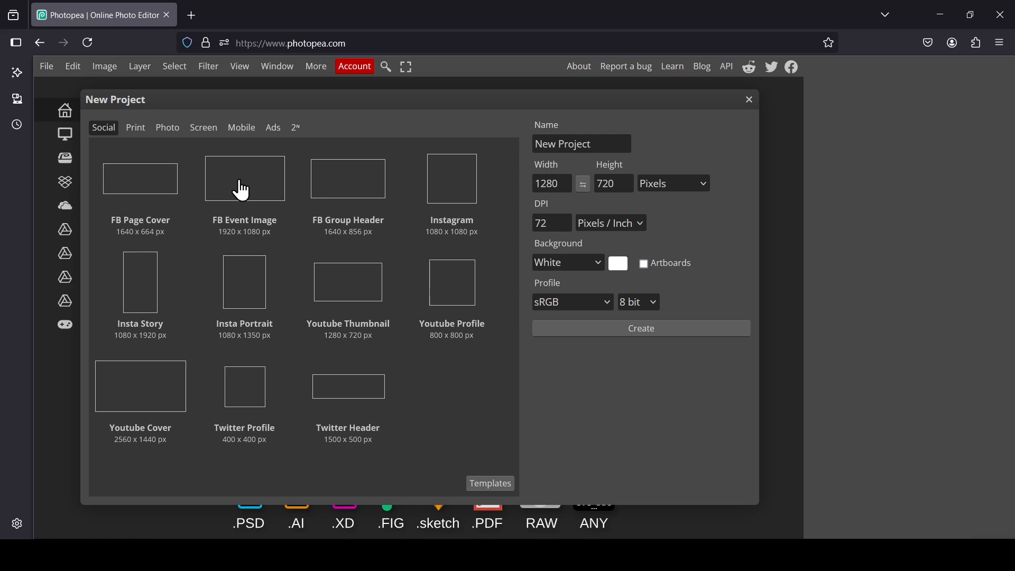
- Create a new 1920 x 1080 px project from the FB Event Image preset
click(250, 194)
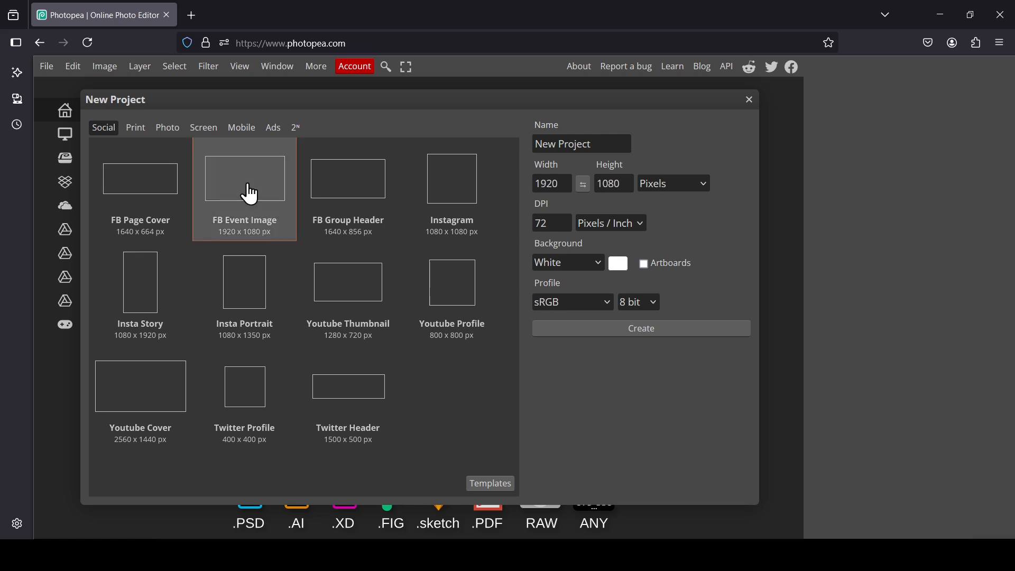
double_click(250, 194)
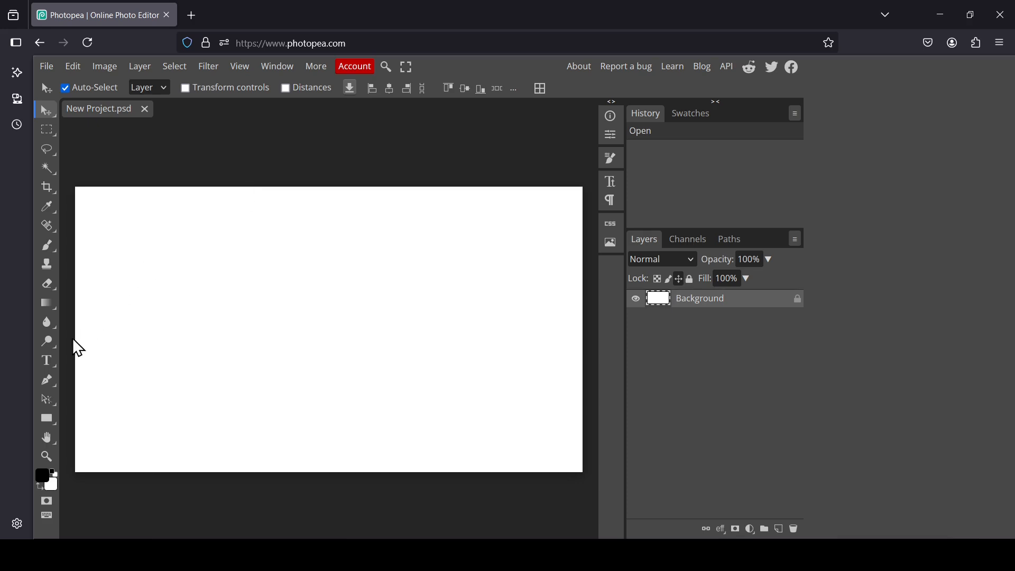
- Add the text SHADOW in the upper part of the canvas using the Anton Regular font at 350 px
click(50, 361)
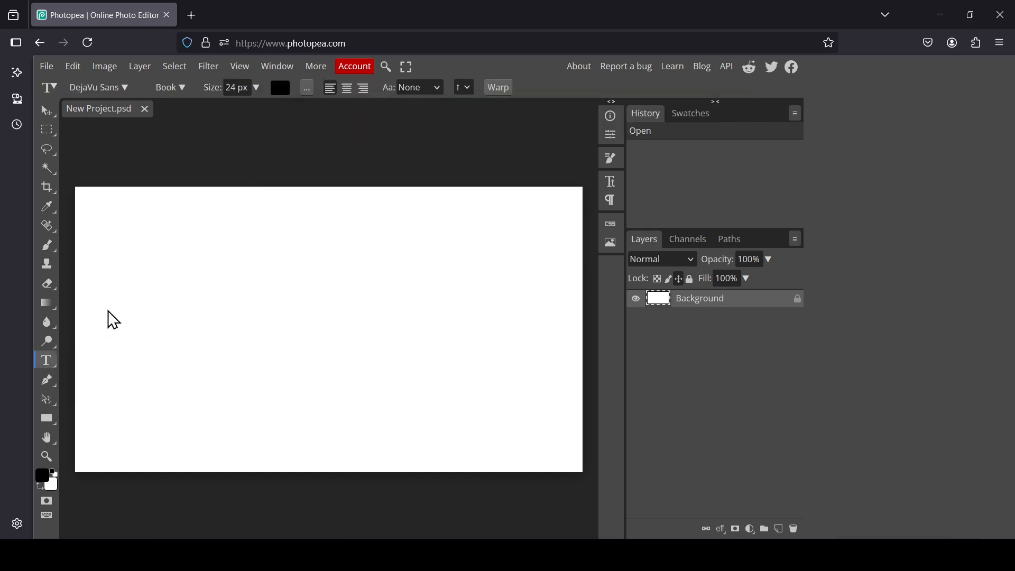
click(118, 90)
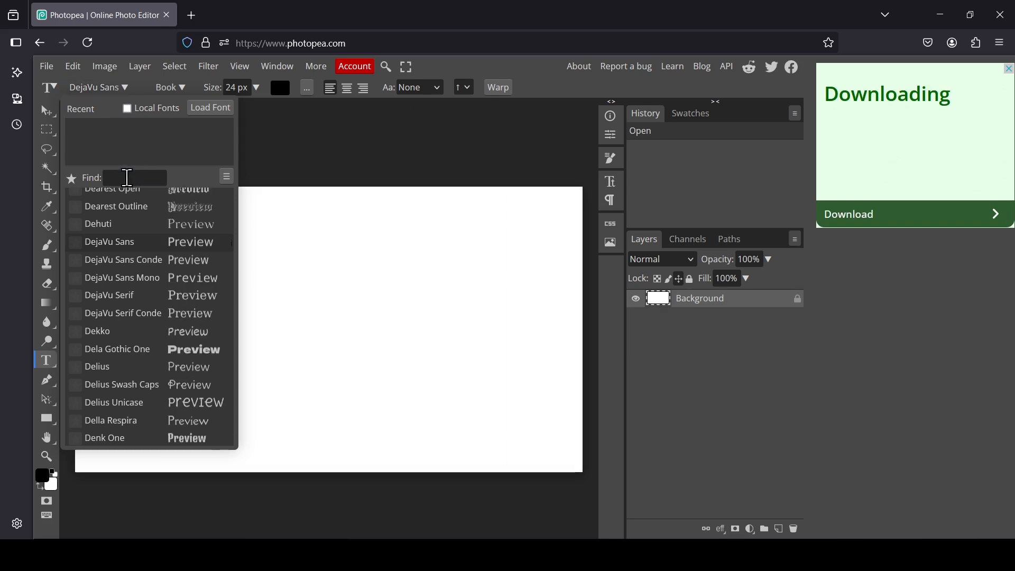
text(anton)
click(136, 199)
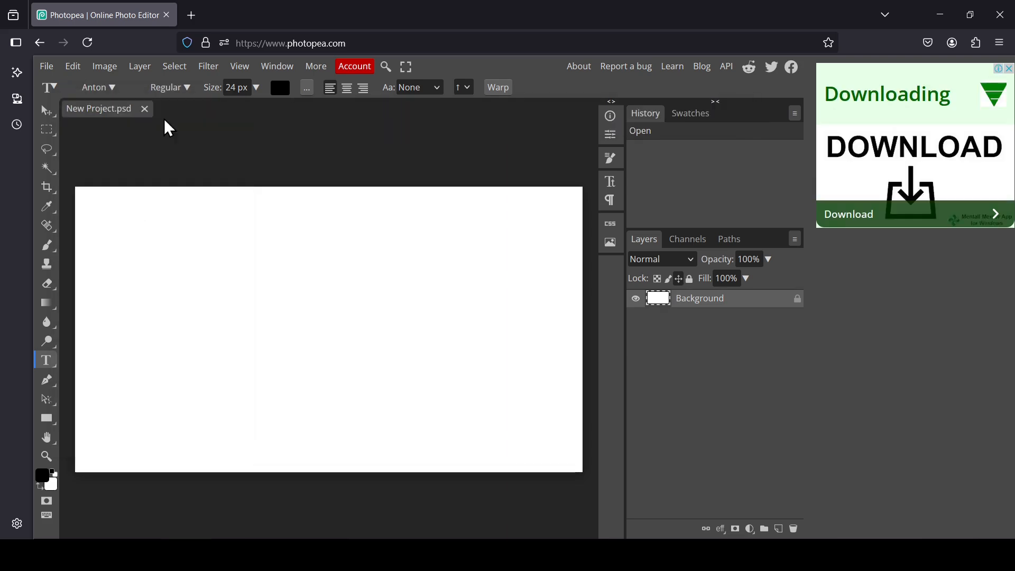
click(181, 90)
click(171, 108)
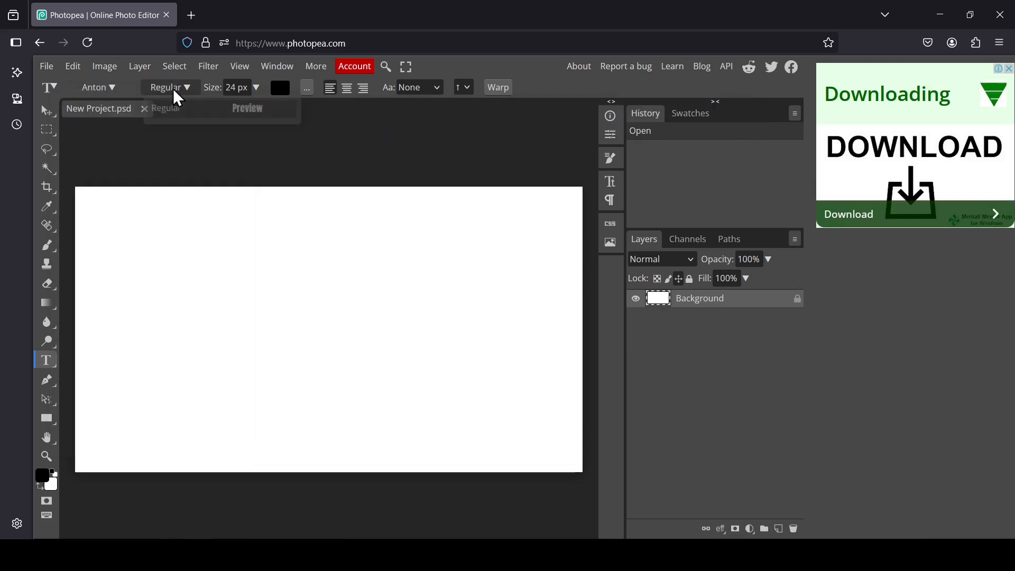
click(236, 88)
triple_click(237, 88)
text(350)
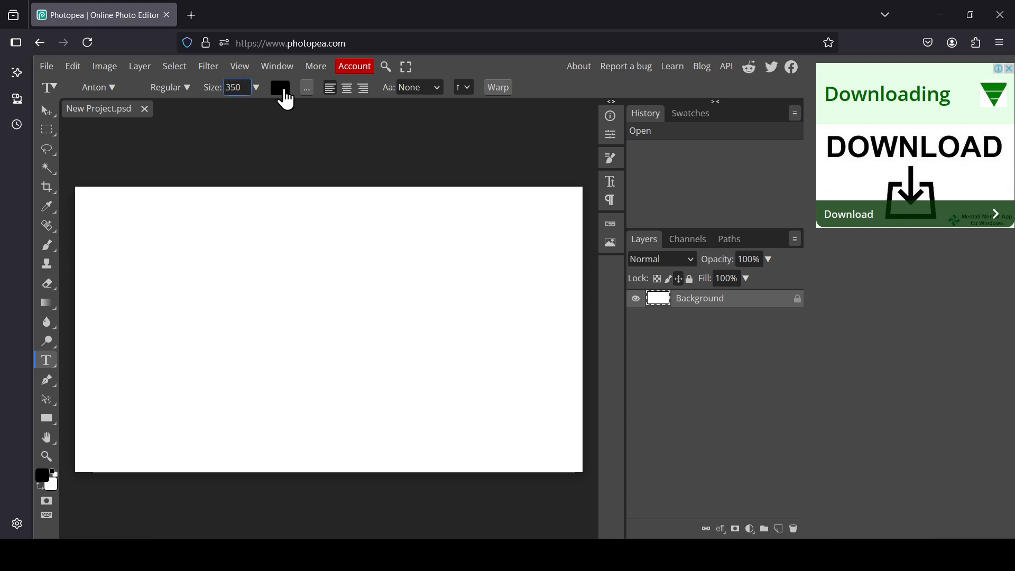
click(187, 265)
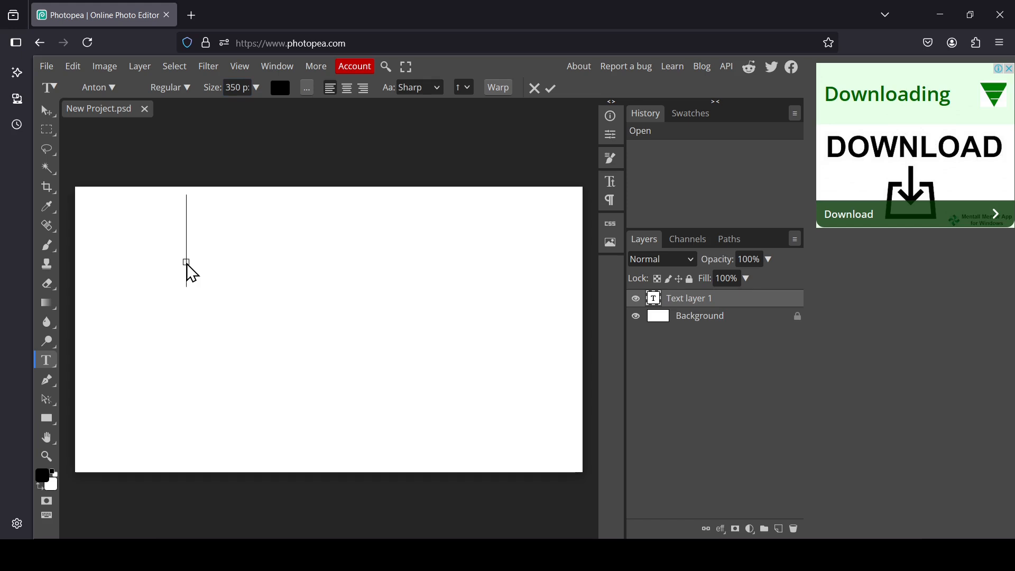
text(SHAD)
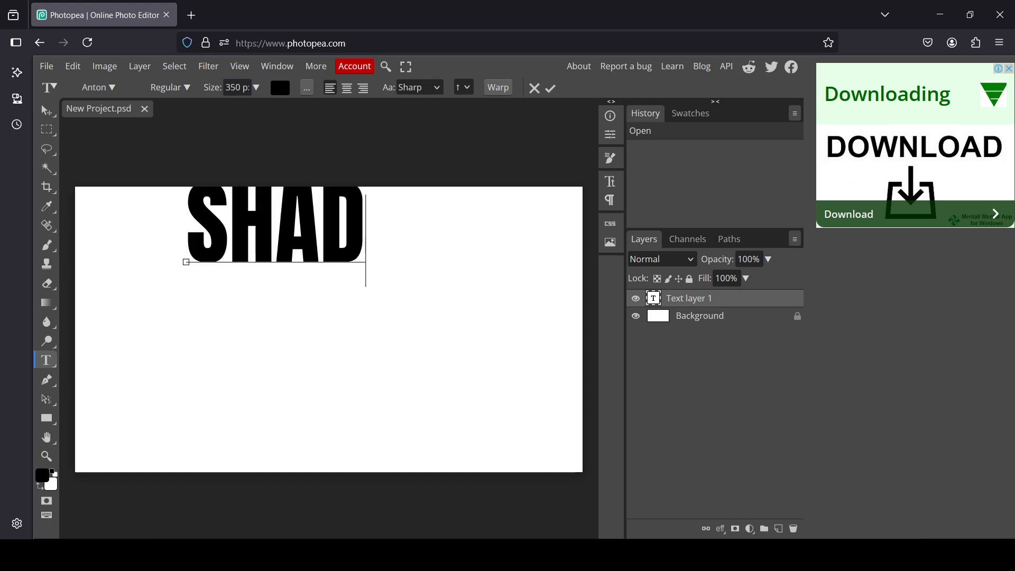
text(OW)
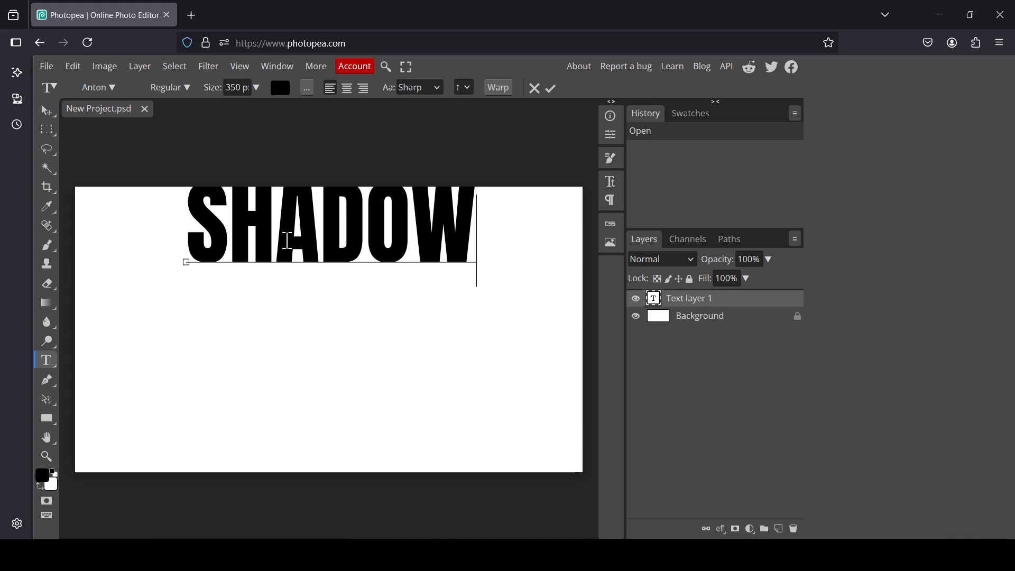
- Set the font size of the whole SHADOW text to 300 px
key(ctrl+a)
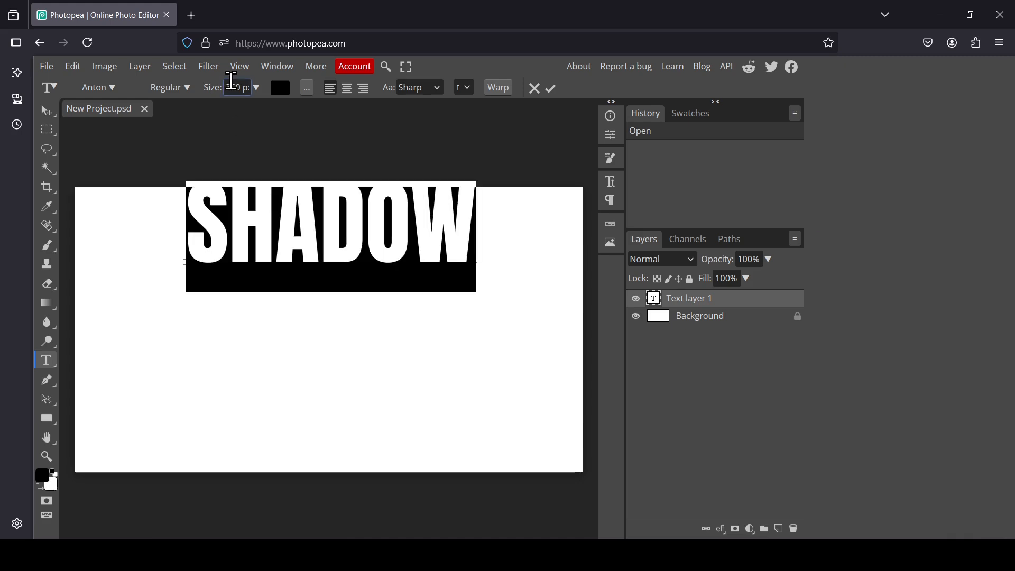
click(231, 81)
text(300)
key(Return)
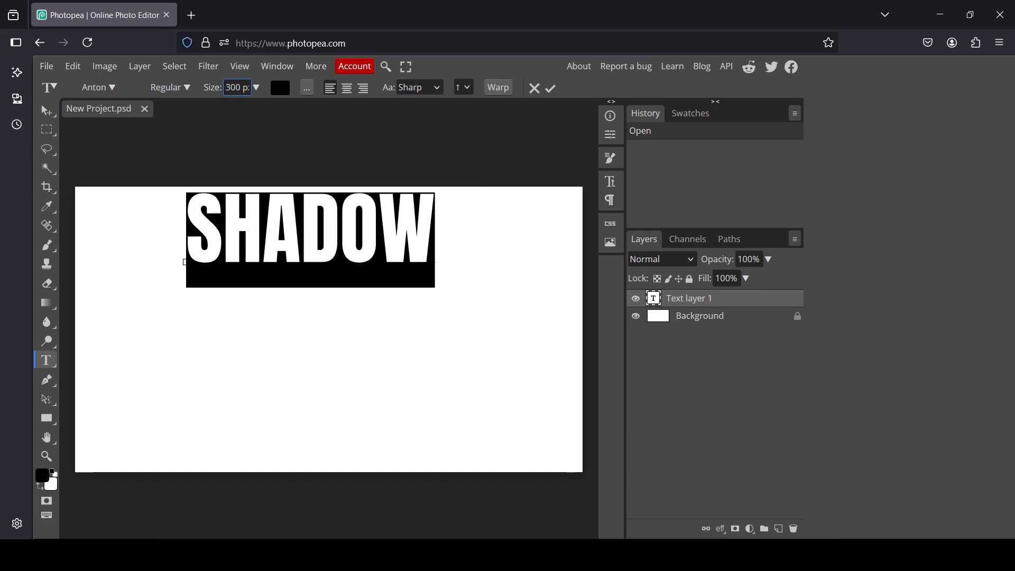
- Center the SHADOW text horizontally relative to the canvas and move it slightly down from the upper edge
click(47, 110)
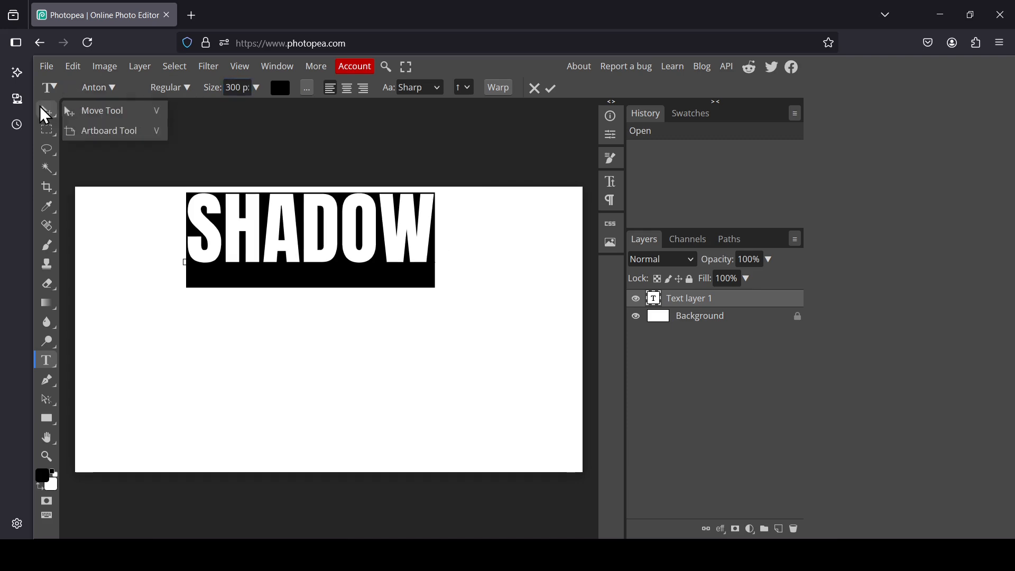
drag(241, 237, 280, 247)
click(514, 89)
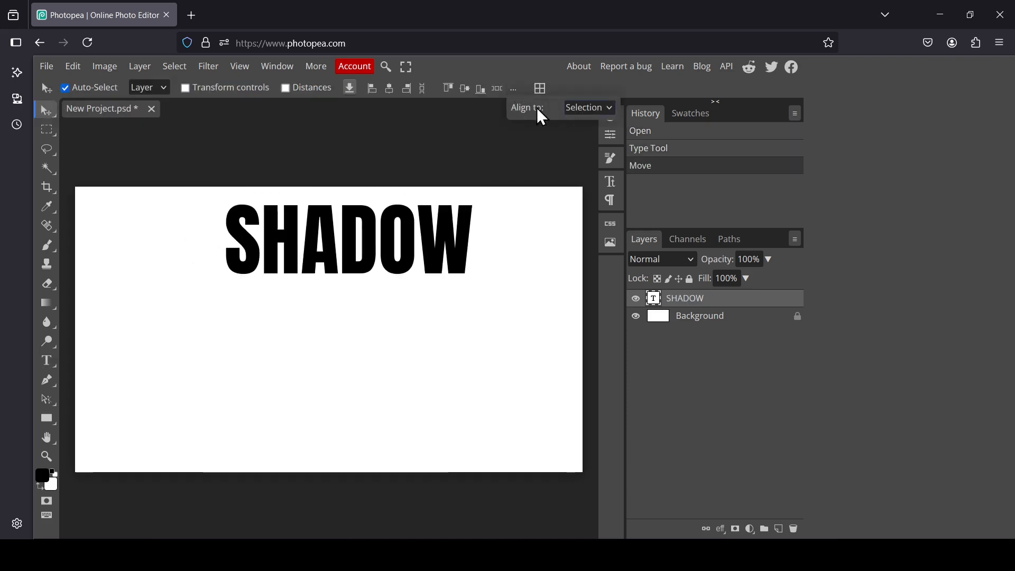
click(603, 106)
click(601, 146)
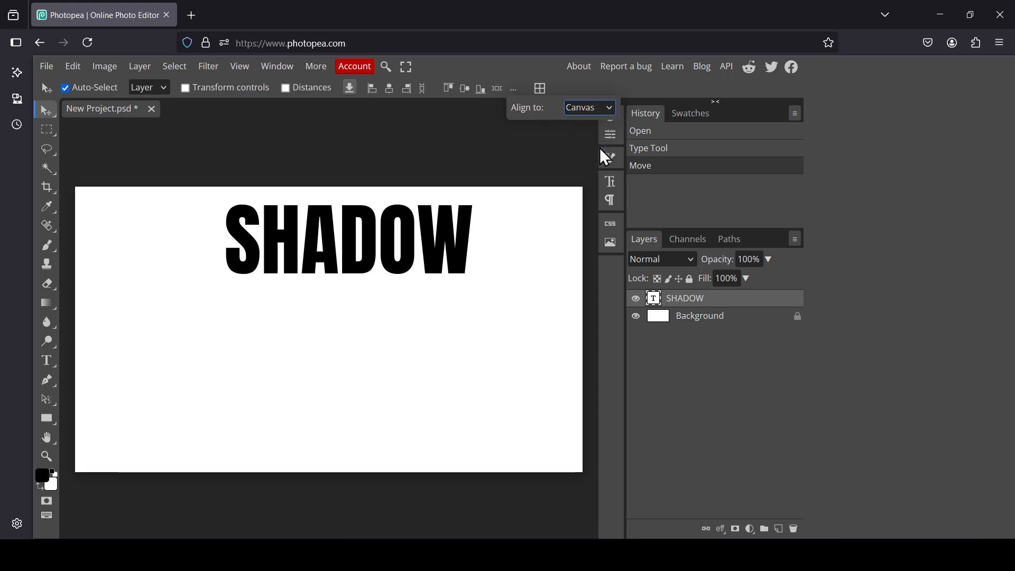
click(389, 89)
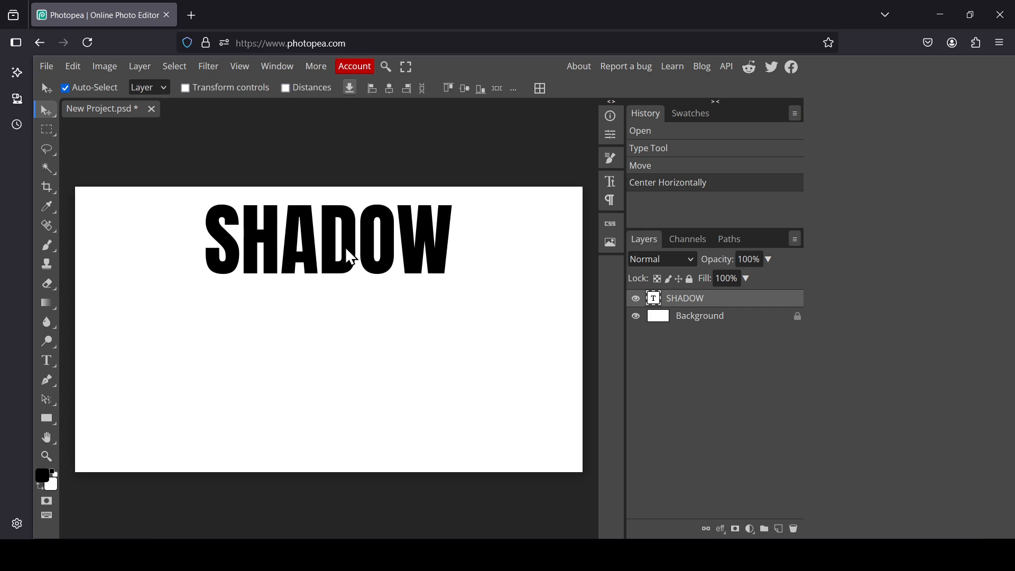
drag(343, 248, 344, 277)
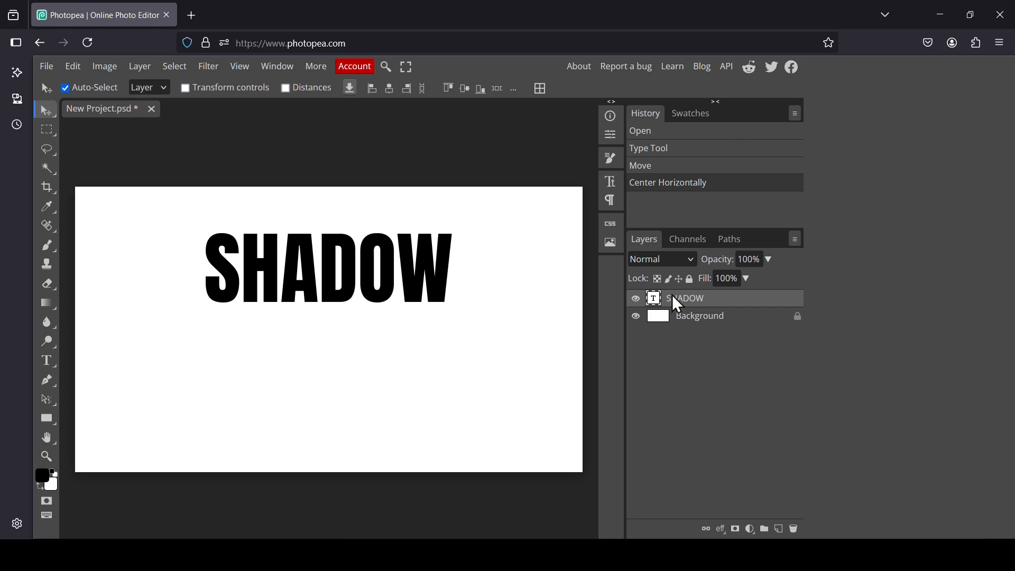
- Fill the Background layer with a linear gradient running from light grey d8d8d8 at the canvas bottom to white at its top
click(708, 320)
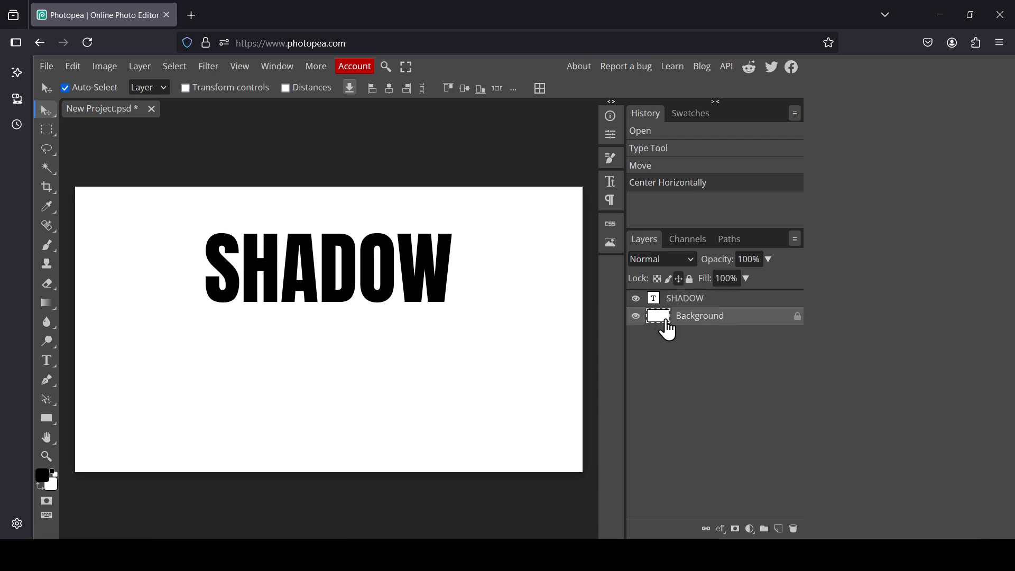
click(53, 303)
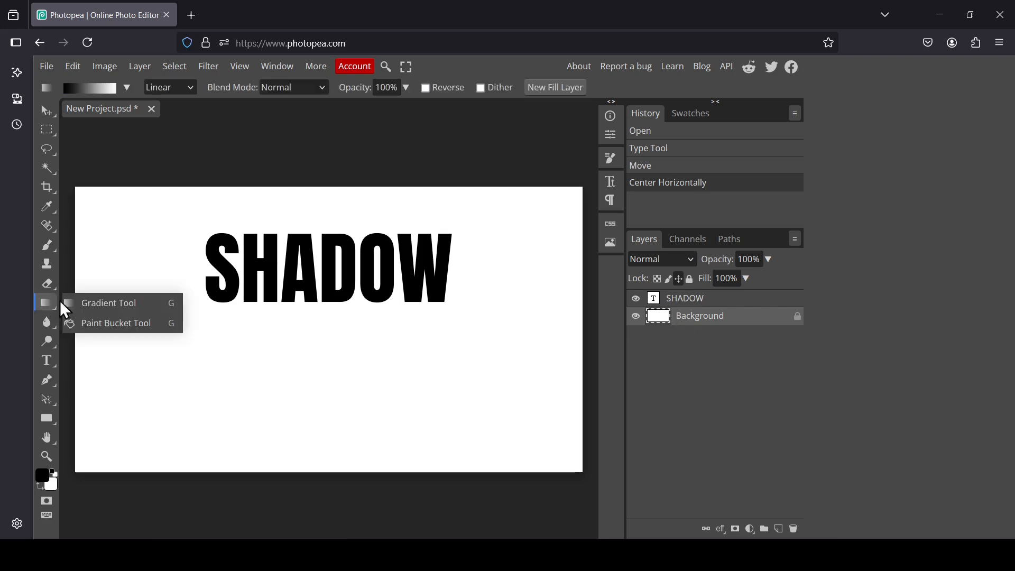
click(126, 302)
click(42, 477)
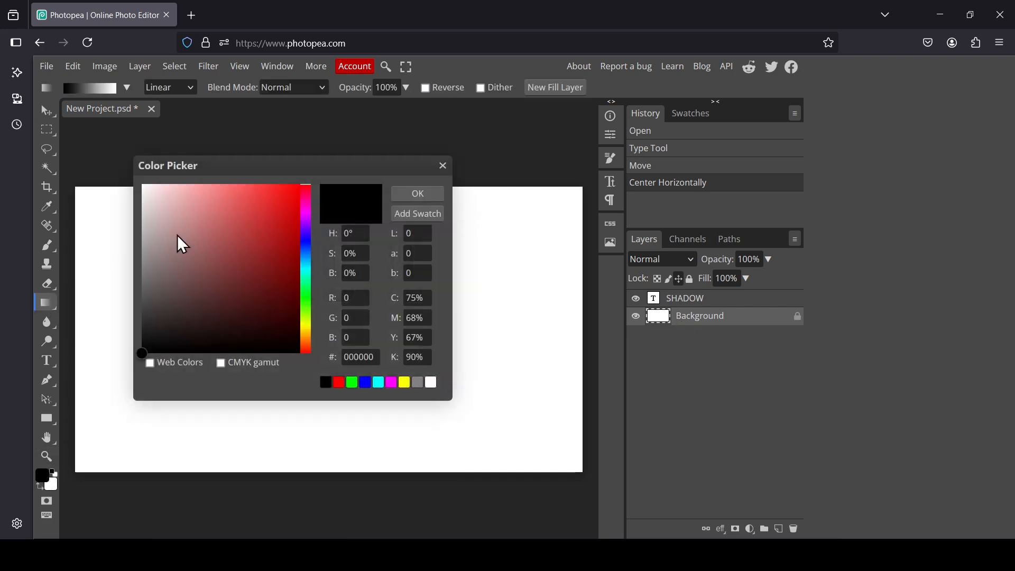
drag(175, 230, 125, 210)
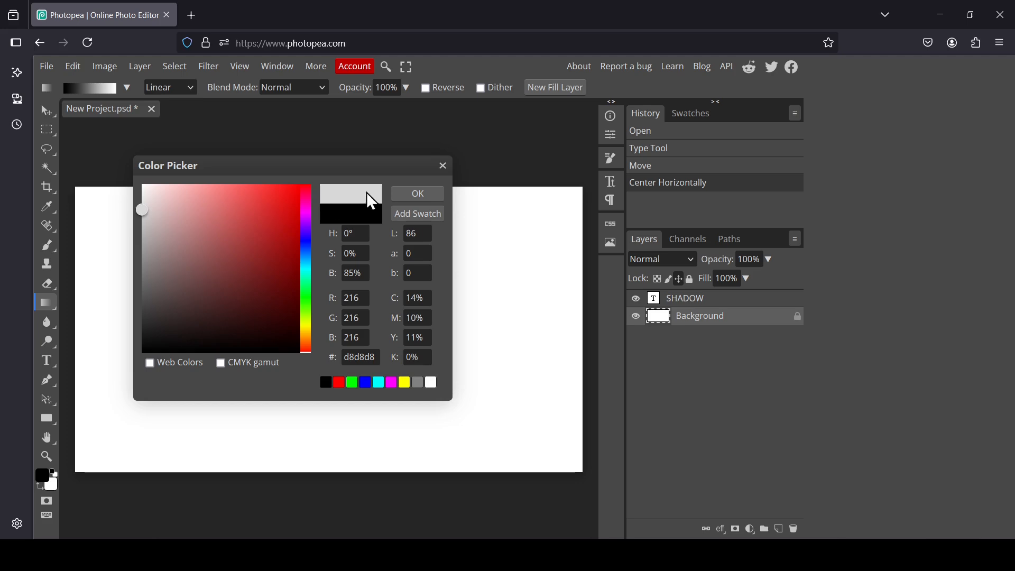
click(415, 197)
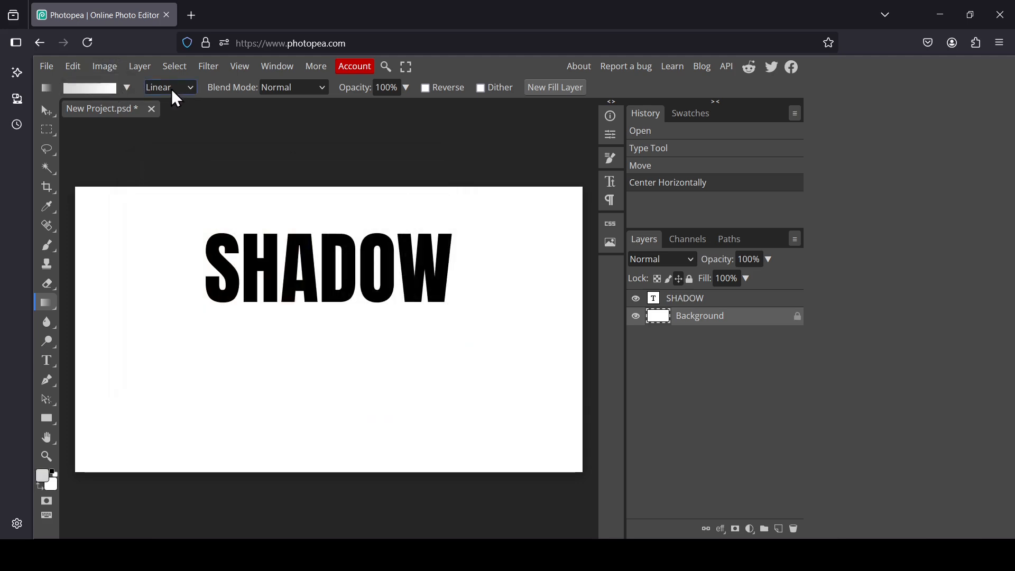
click(126, 88)
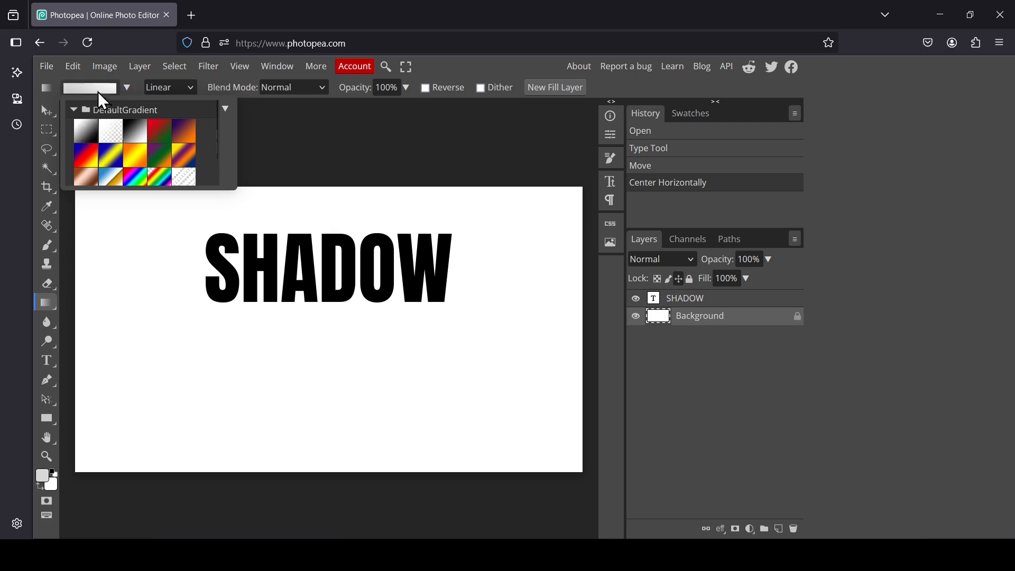
click(336, 97)
drag(317, 478, 311, 179)
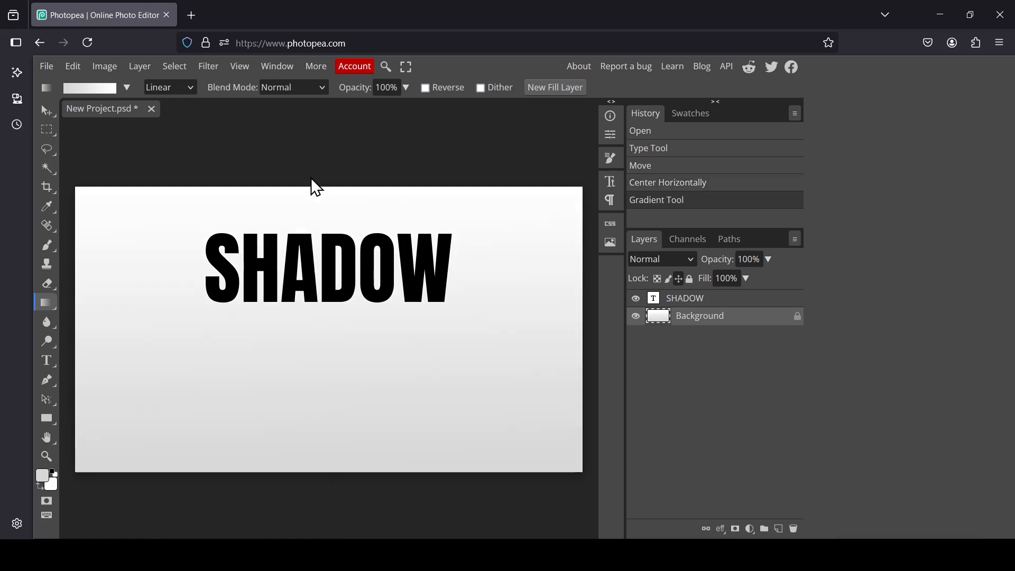
- Convert the SHADOW text layer to a smart object
click(655, 298)
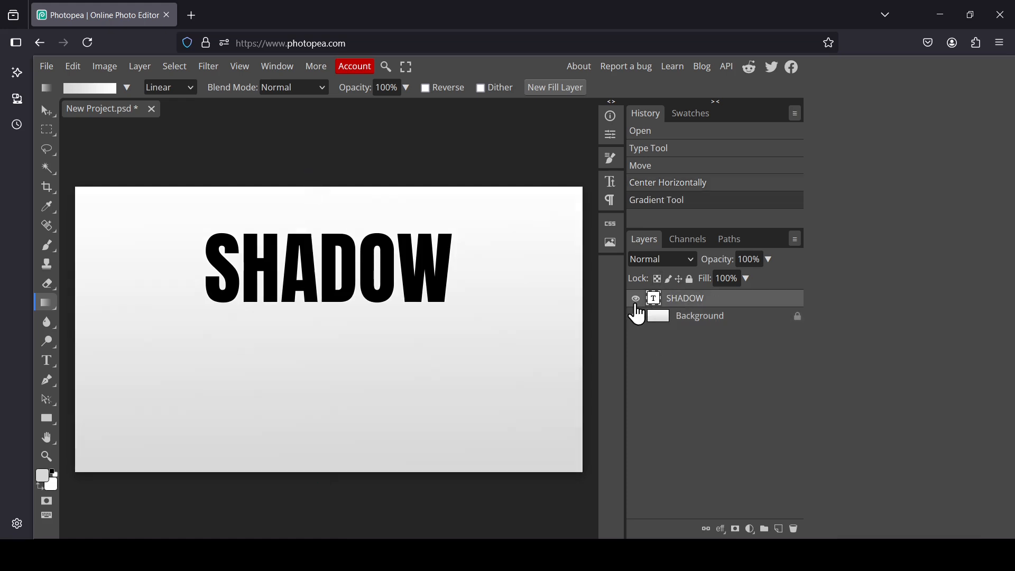
click(636, 299)
click(635, 299)
right_click(658, 301)
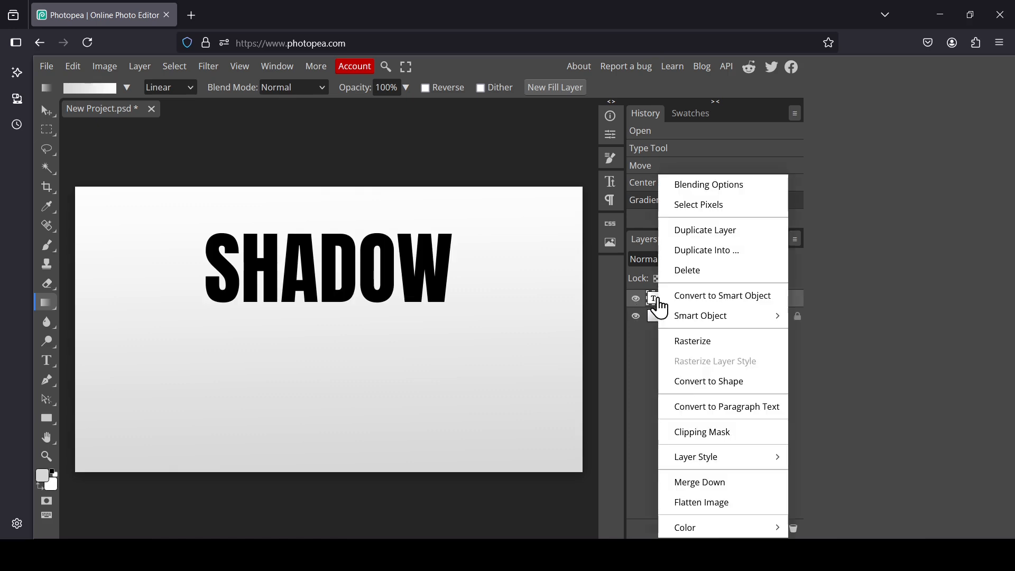
click(710, 296)
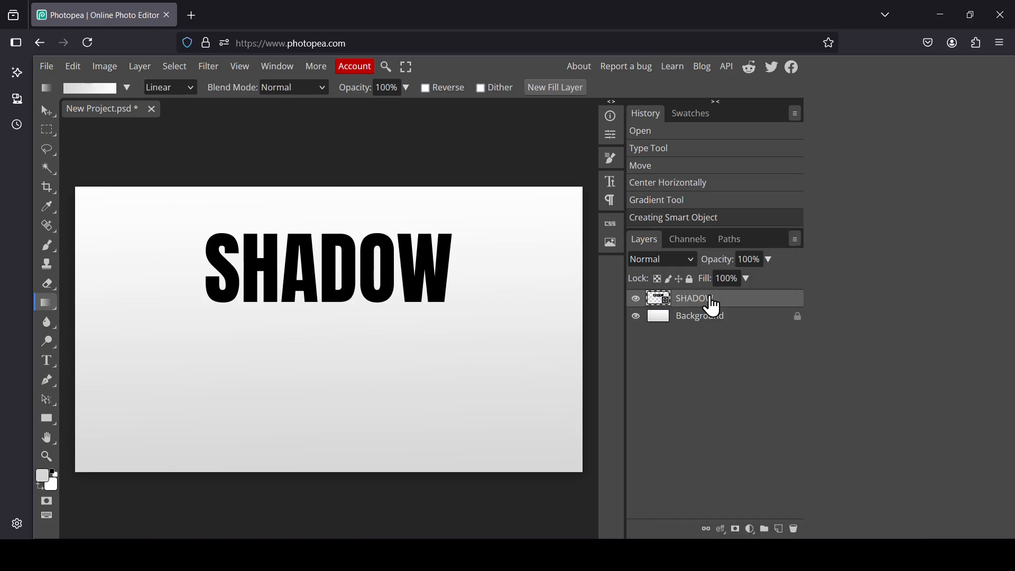
- Duplicate the SHADOW smart object layer and flip the copy vertically
right_click(660, 307)
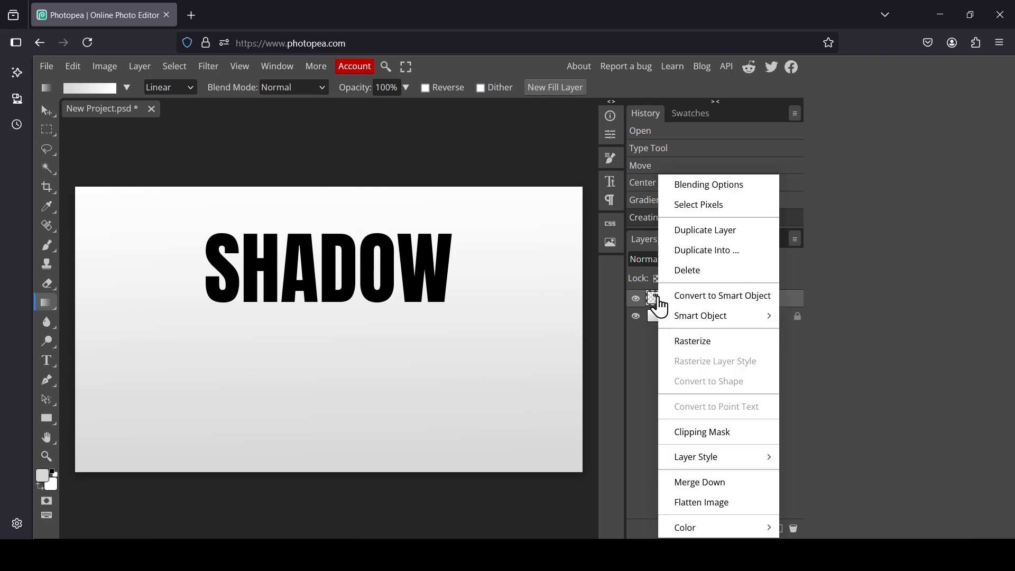
click(694, 236)
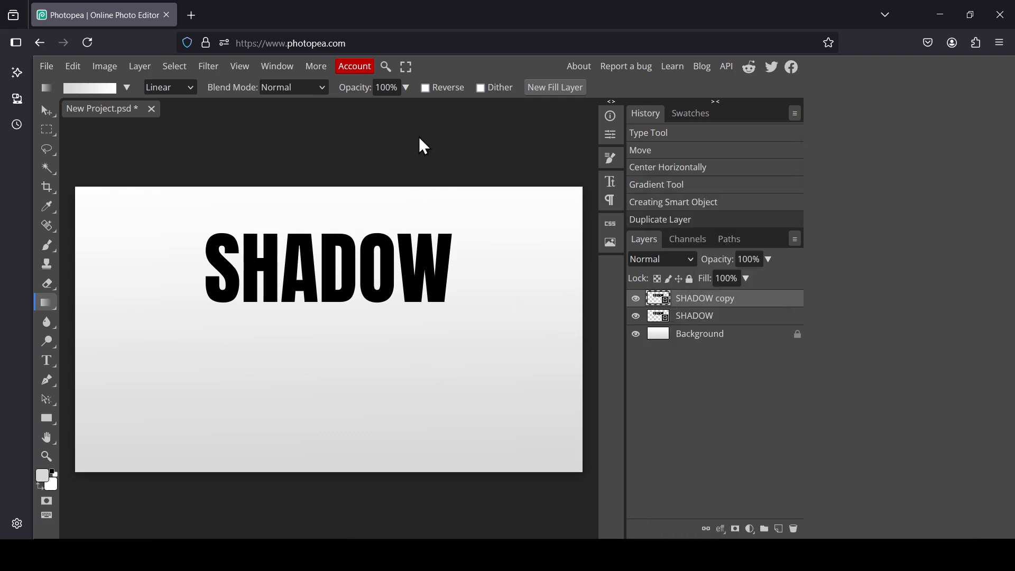
click(71, 68)
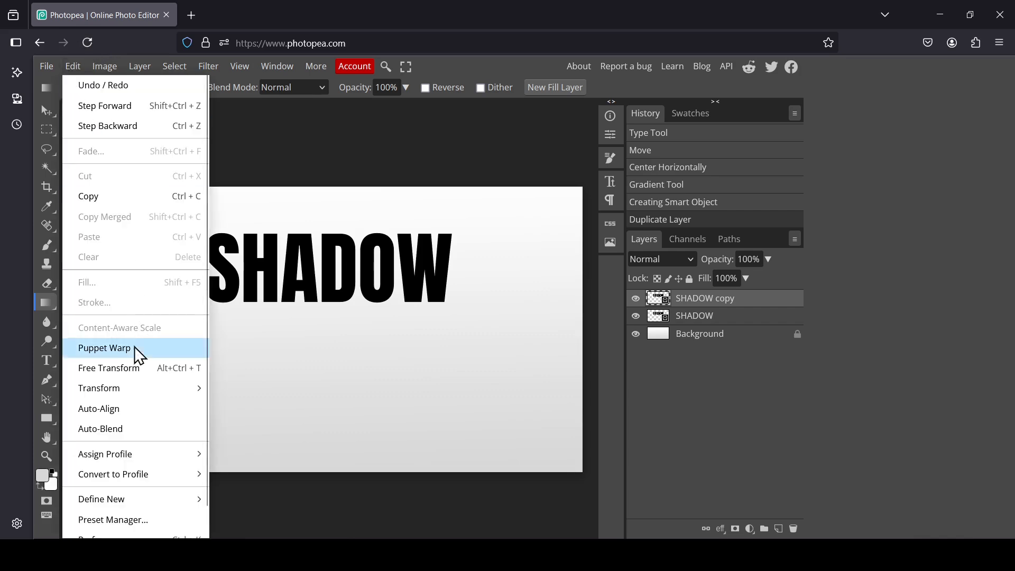
mouse_move(140, 386)
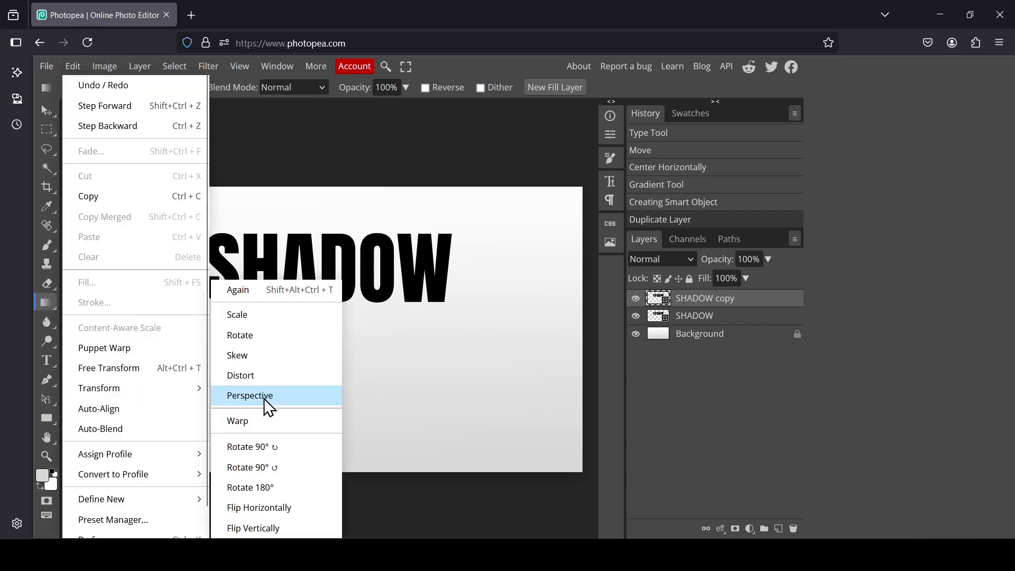
click(272, 527)
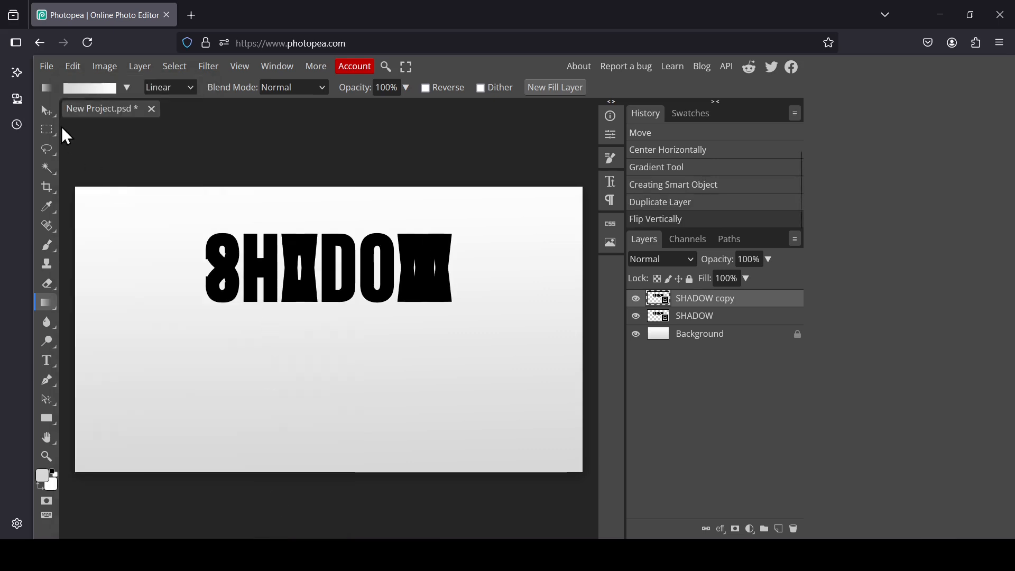
- Turn off the transform controls and move the flipped SHADOW copy straight down until it meets the base of the original text
click(47, 110)
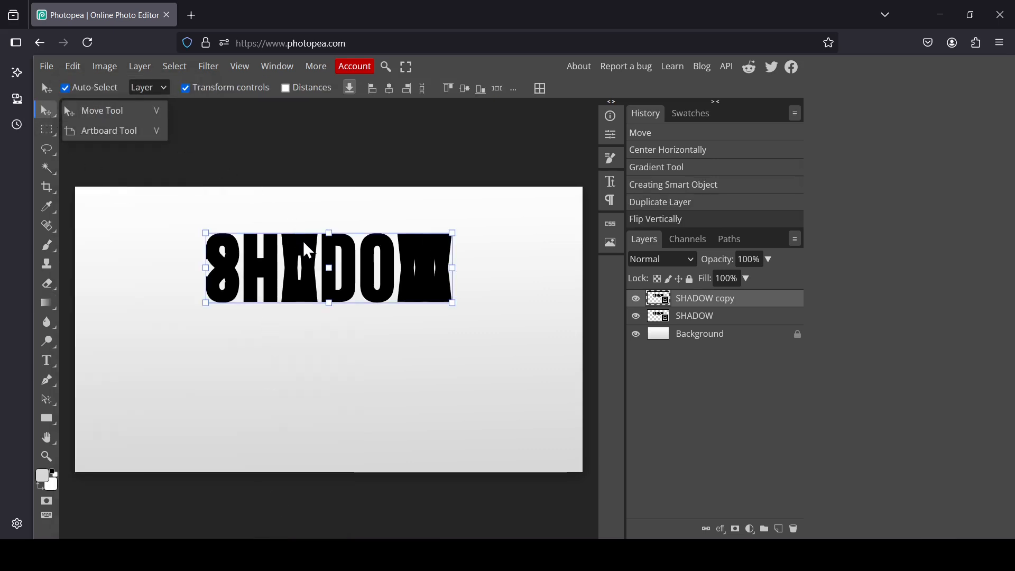
click(234, 89)
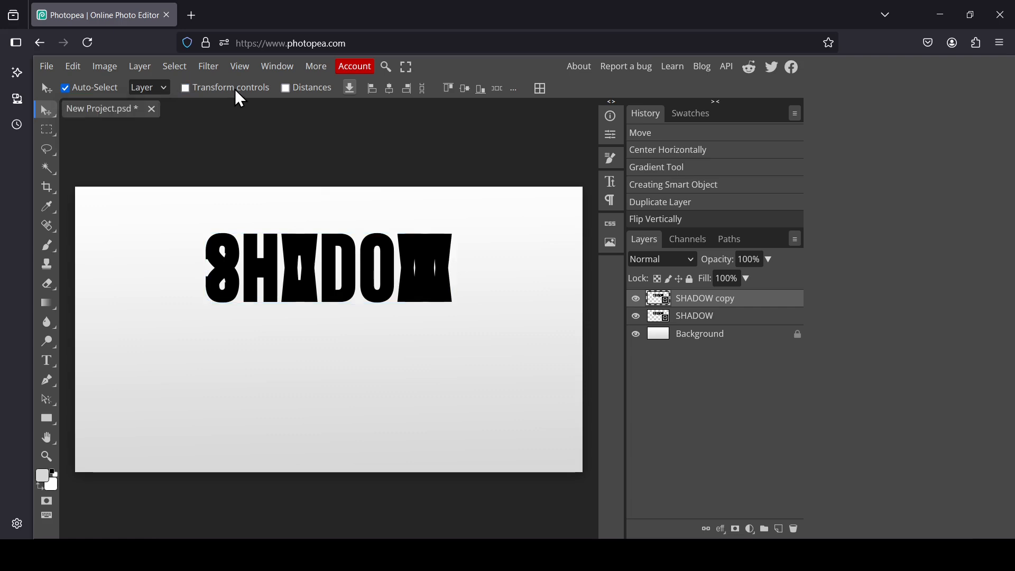
drag(370, 262, 379, 327)
- Lower the opacity of the SHADOW copy layer to 52%
click(765, 258)
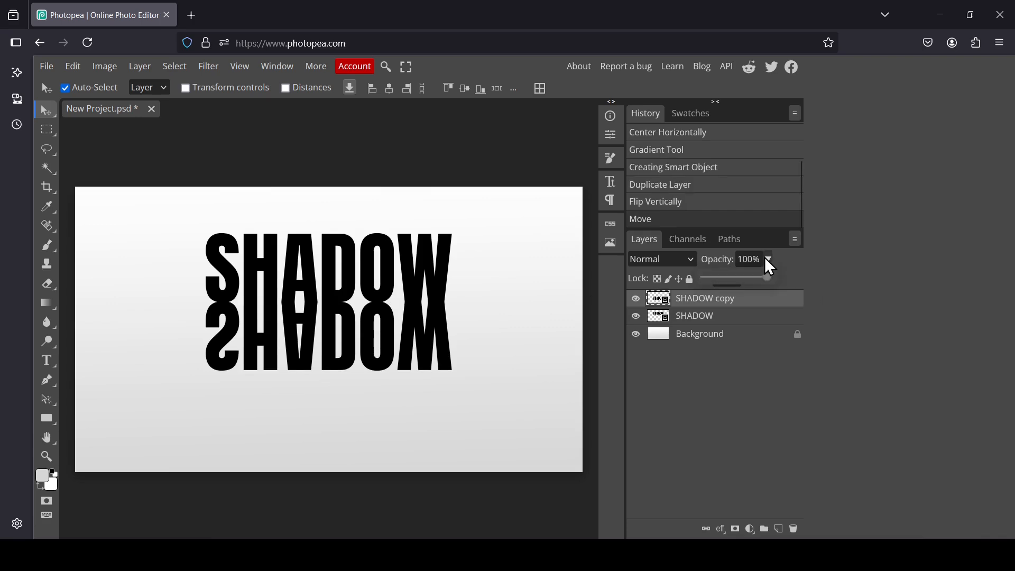
drag(766, 288, 739, 290)
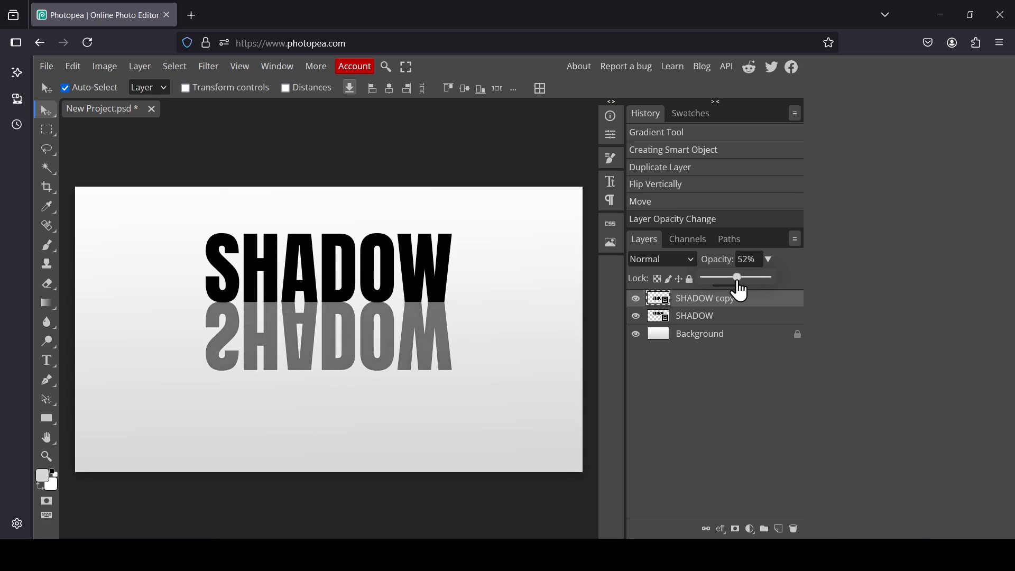
- Apply a Perspective transform to the flipped SHADOW copy, flaring its lower edge past both canvas sides and stretching it further down
click(69, 74)
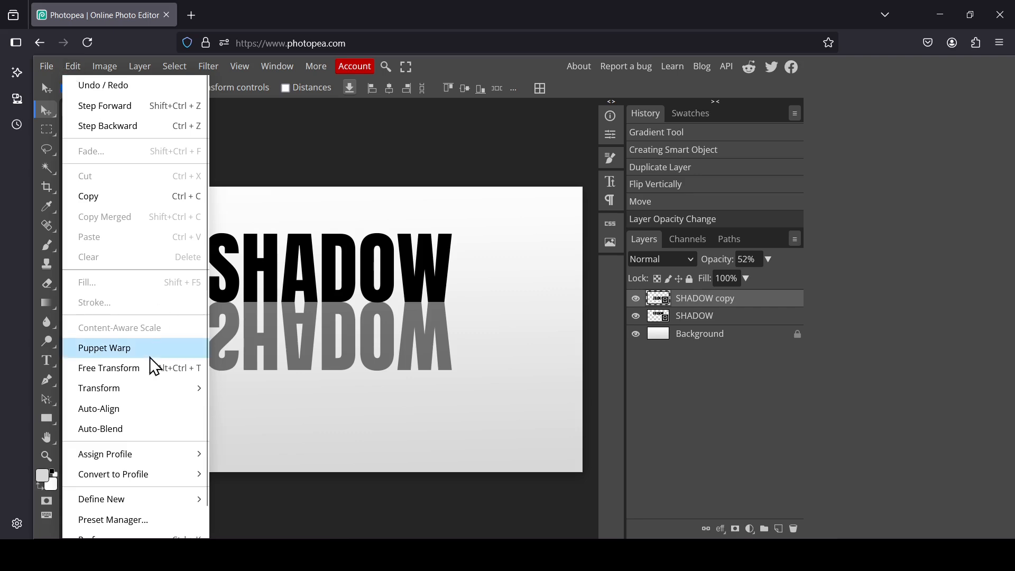
mouse_move(150, 385)
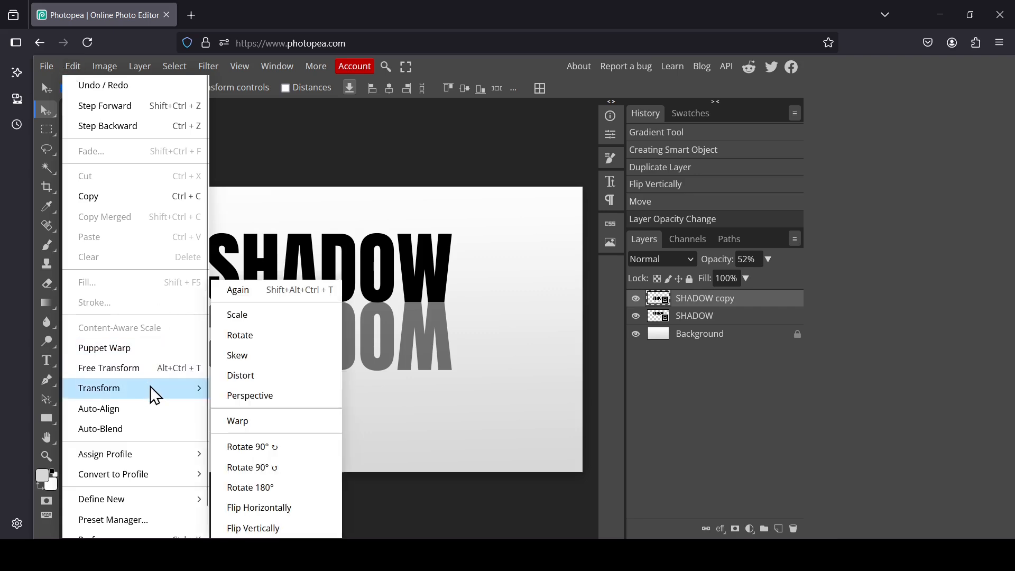
click(289, 398)
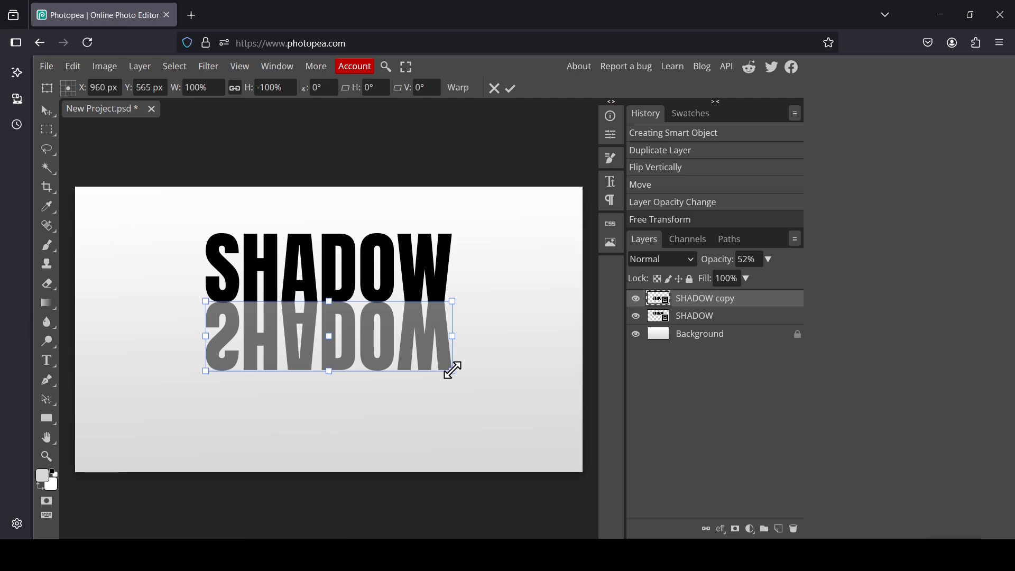
drag(452, 371, 678, 431)
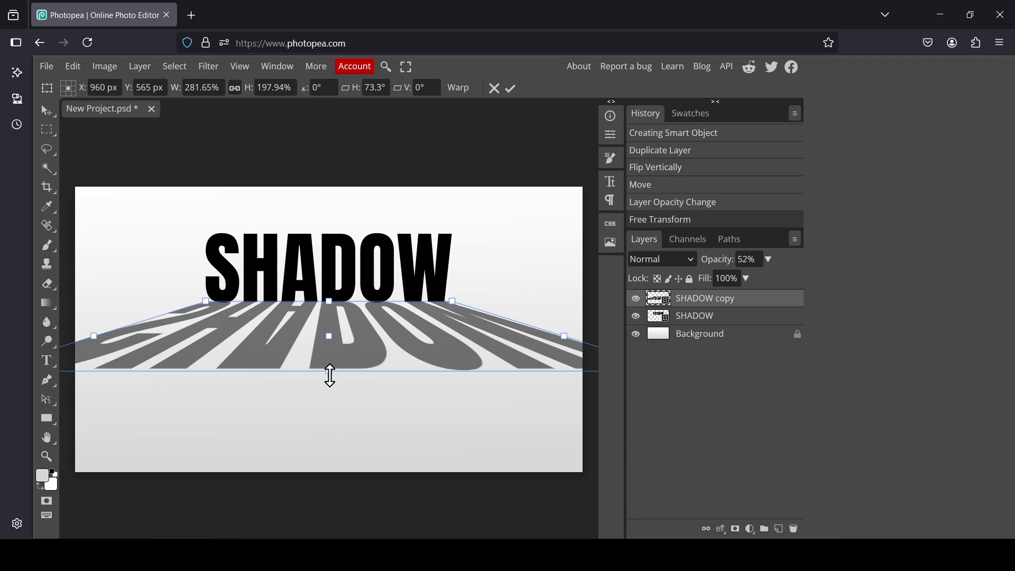
drag(329, 375, 329, 410)
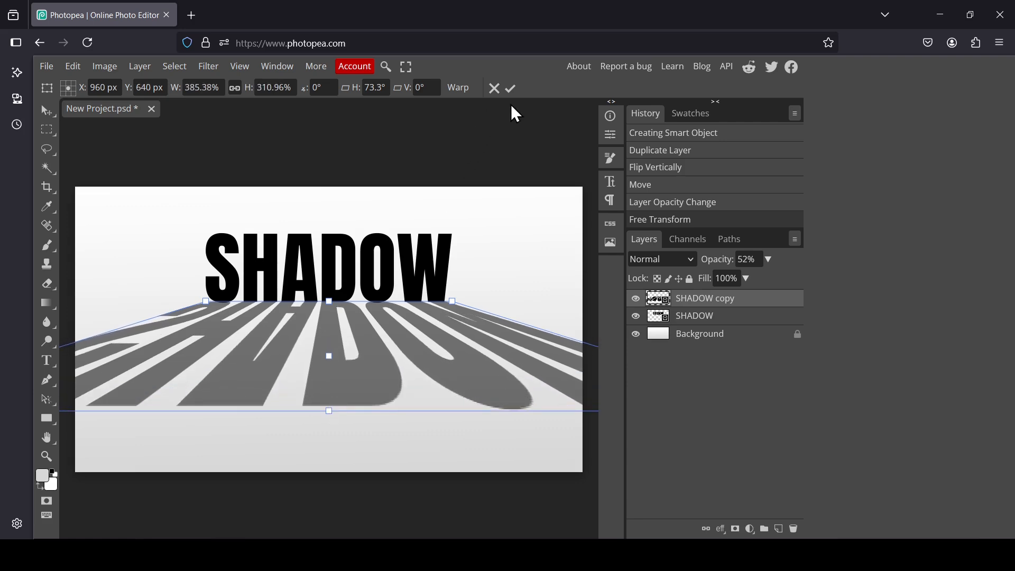
click(512, 89)
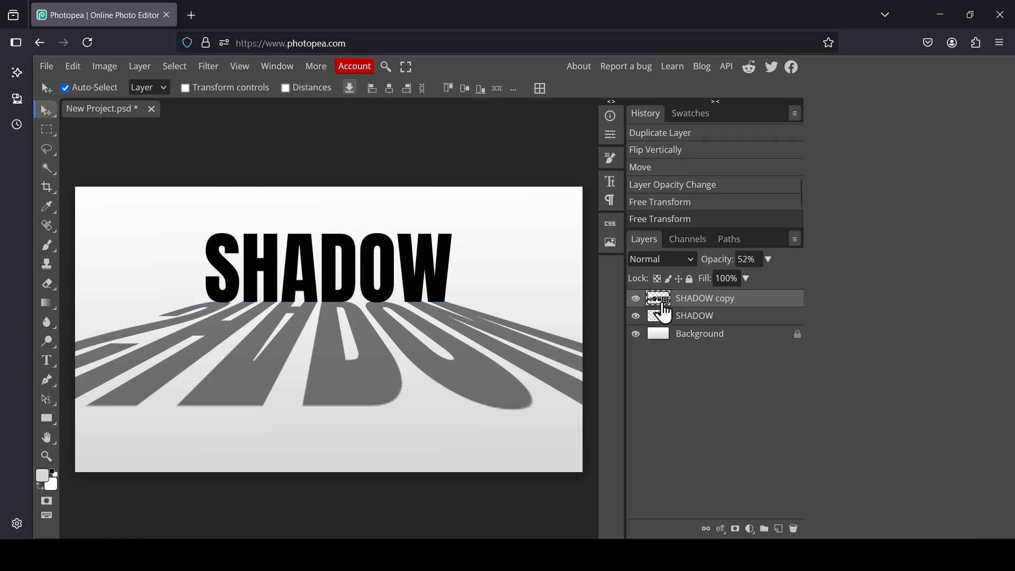
- Add a raster mask to the SHADOW copy layer
click(637, 304)
click(637, 303)
click(735, 529)
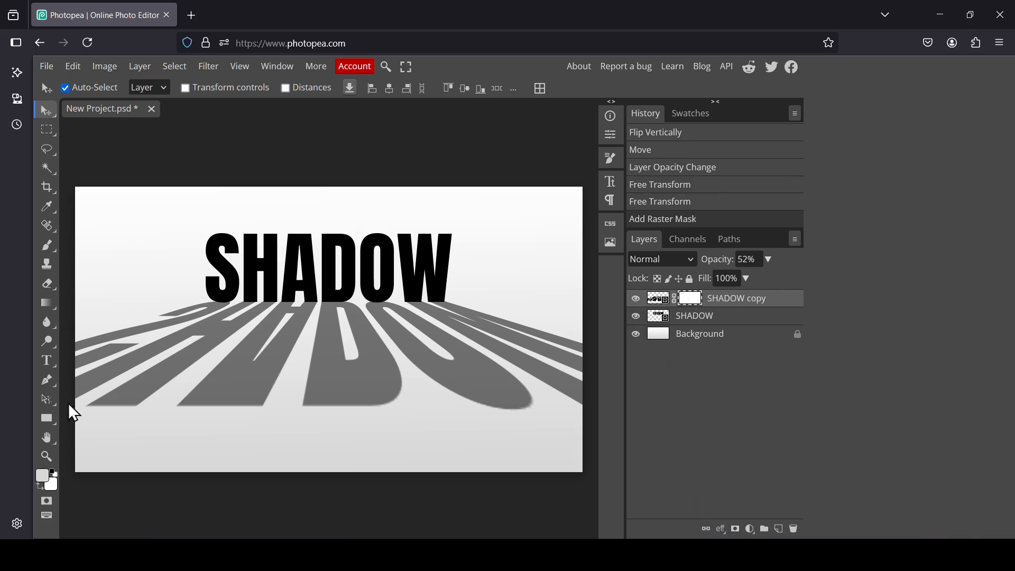
- Fill the SHADOW copy's mask with a linear white-to-black gradient running down from the text, so the shadow fades out towards its lower end
click(53, 474)
click(46, 303)
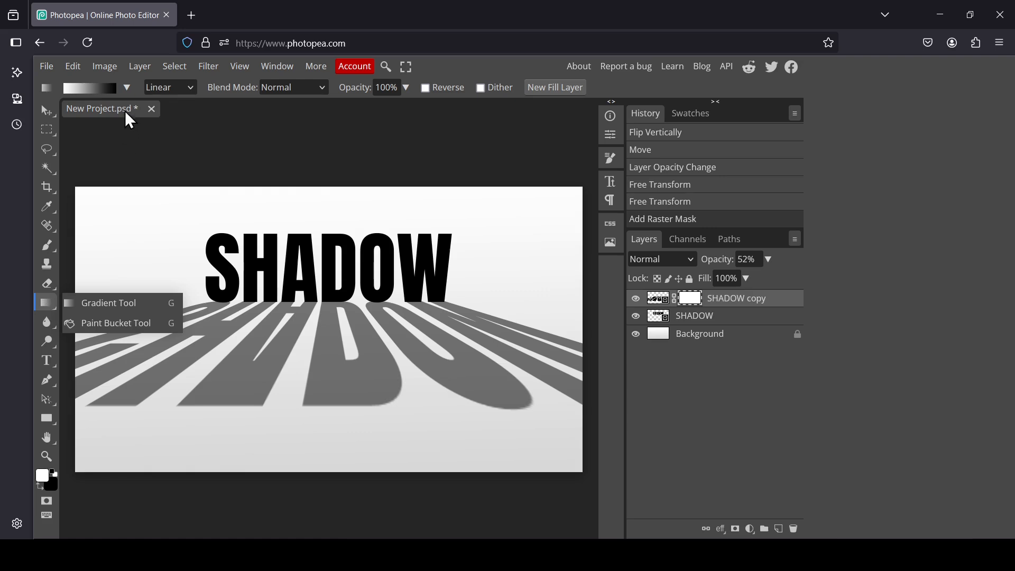
click(162, 87)
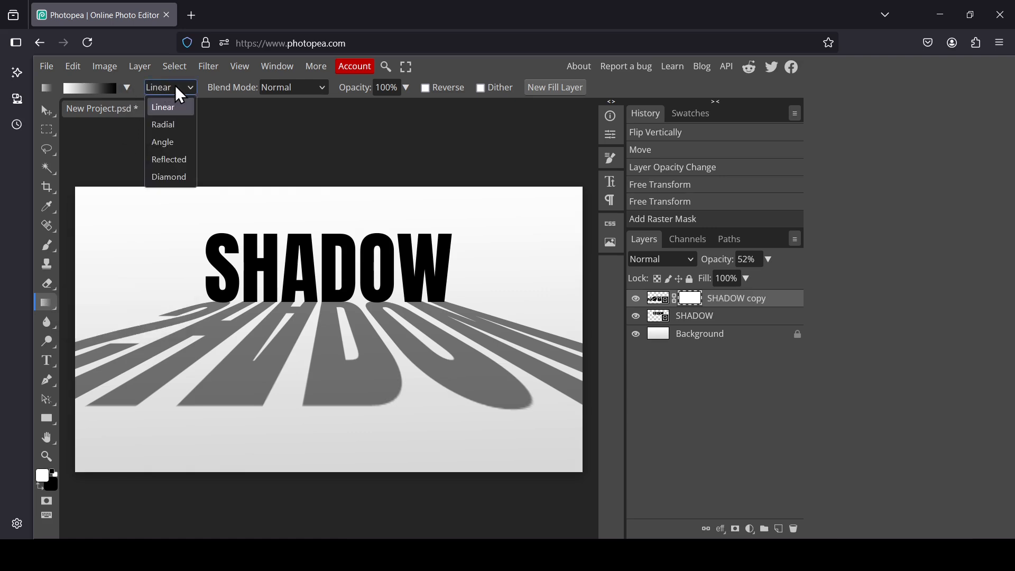
click(155, 89)
click(127, 87)
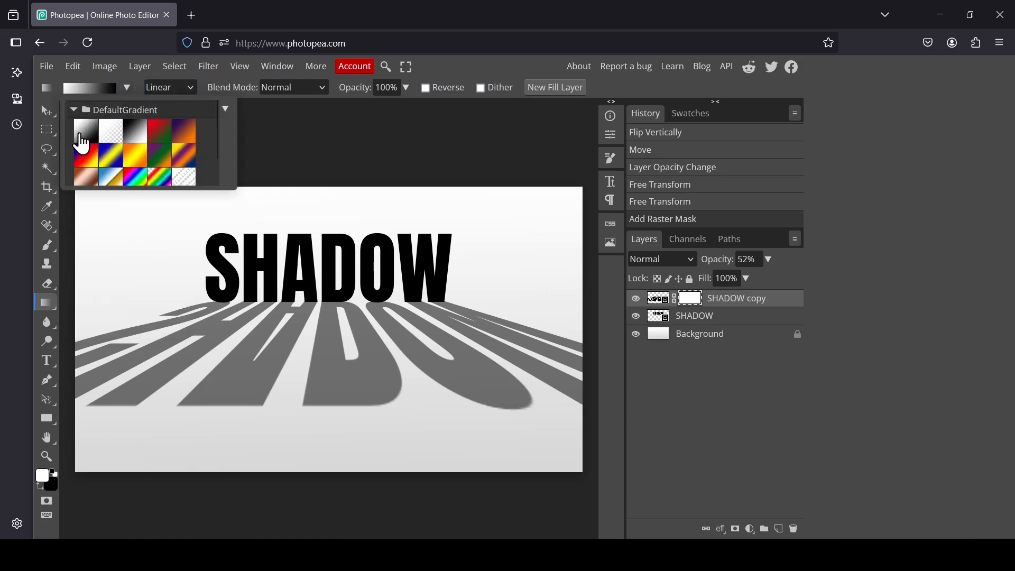
click(142, 80)
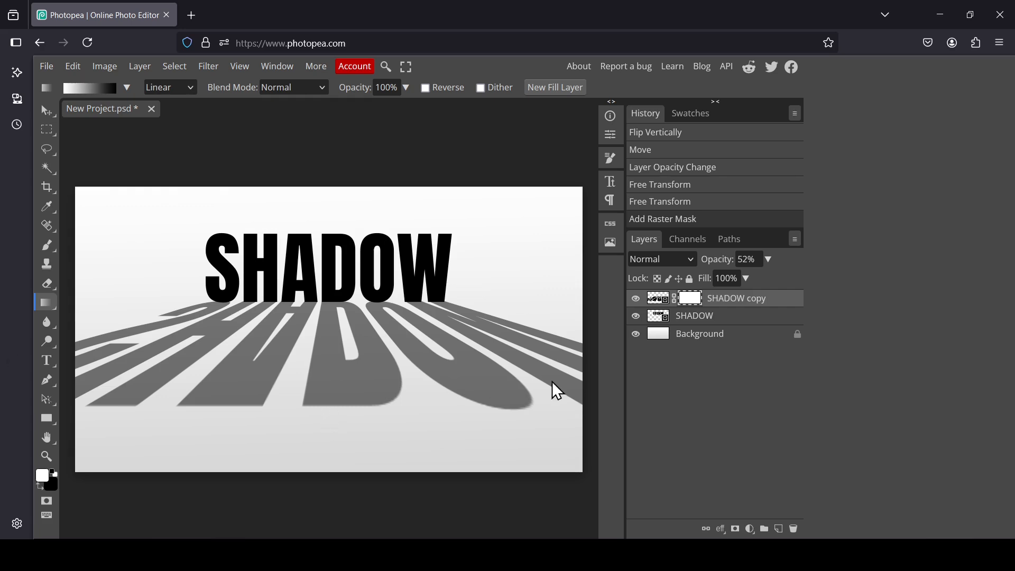
drag(325, 301, 321, 403)
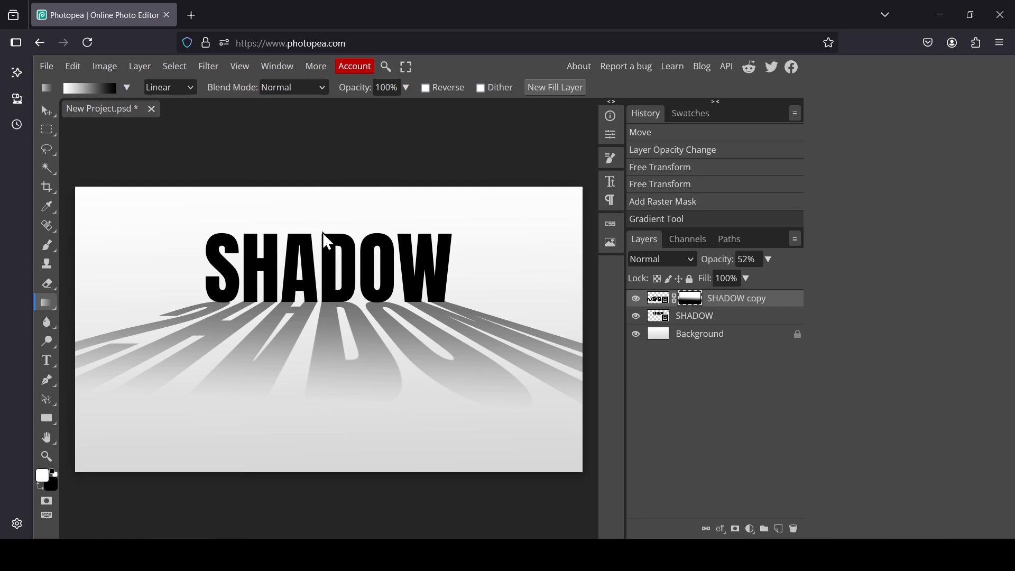
key(ctrl+z)
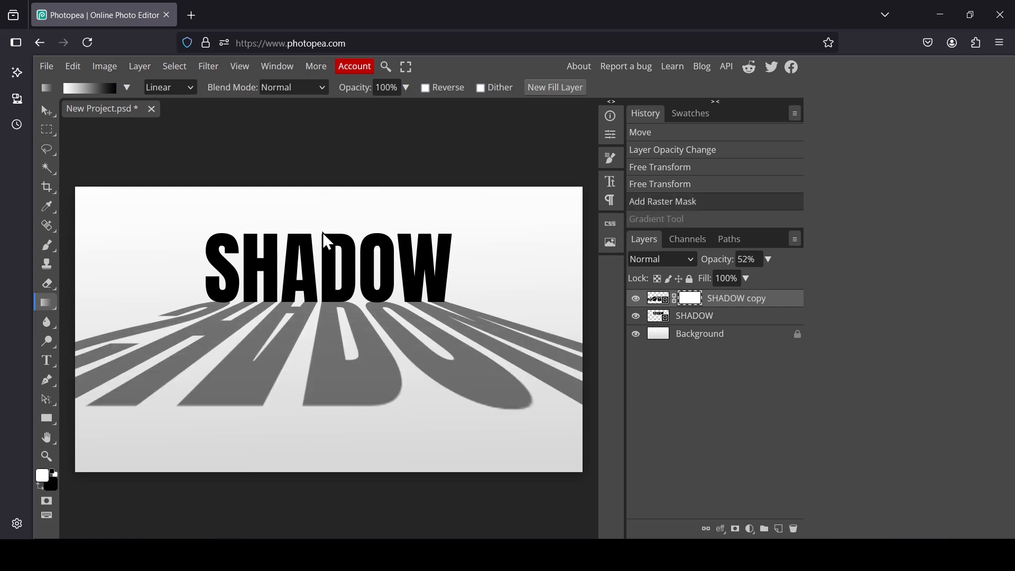
drag(323, 234, 330, 427)
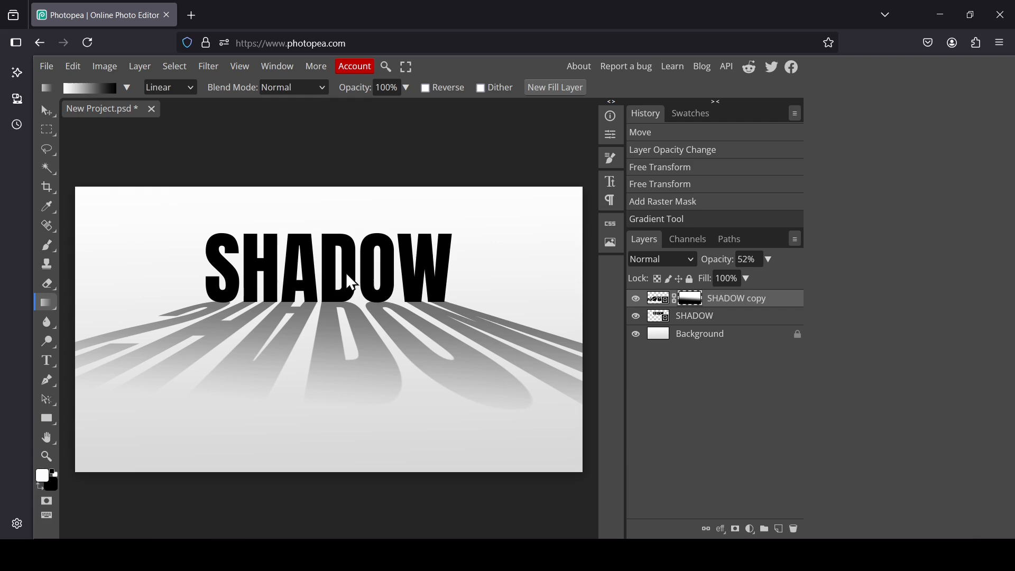
- Open the contents of the original SHADOW smart object for editing
click(658, 317)
click(635, 316)
click(636, 318)
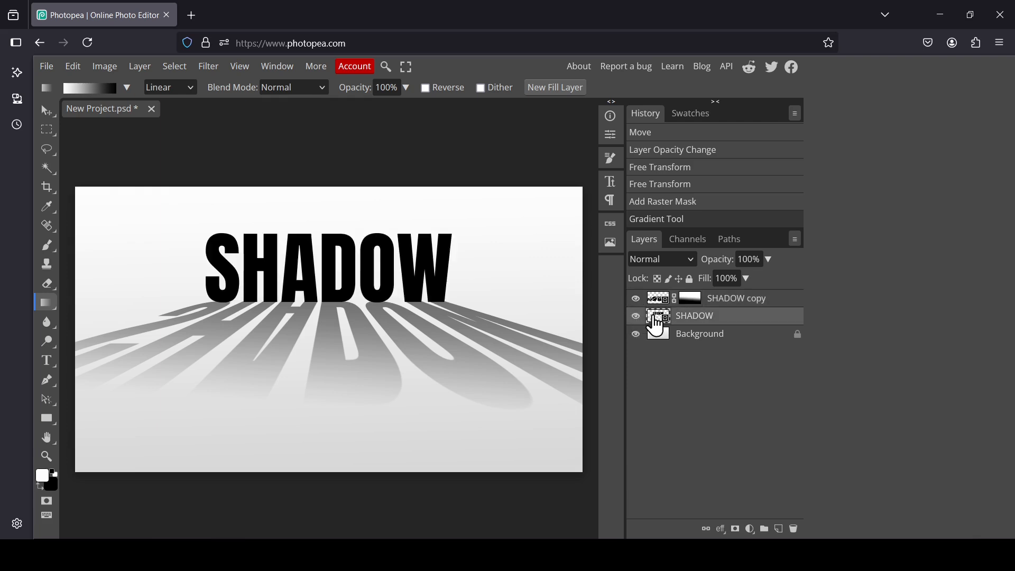
double_click(658, 317)
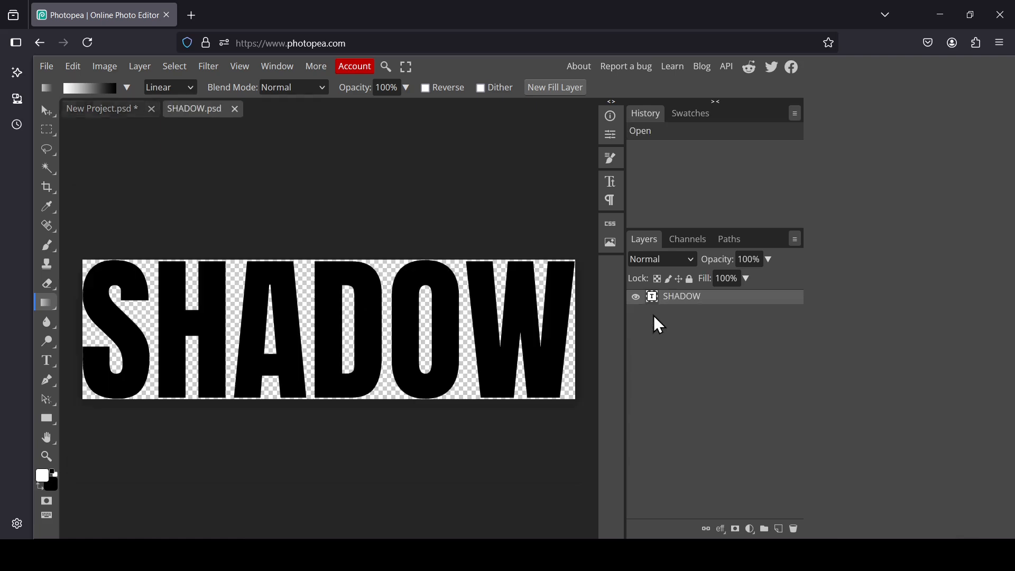
- Replace the word SHADOW in the smart object's text layer with HELLO
click(392, 325)
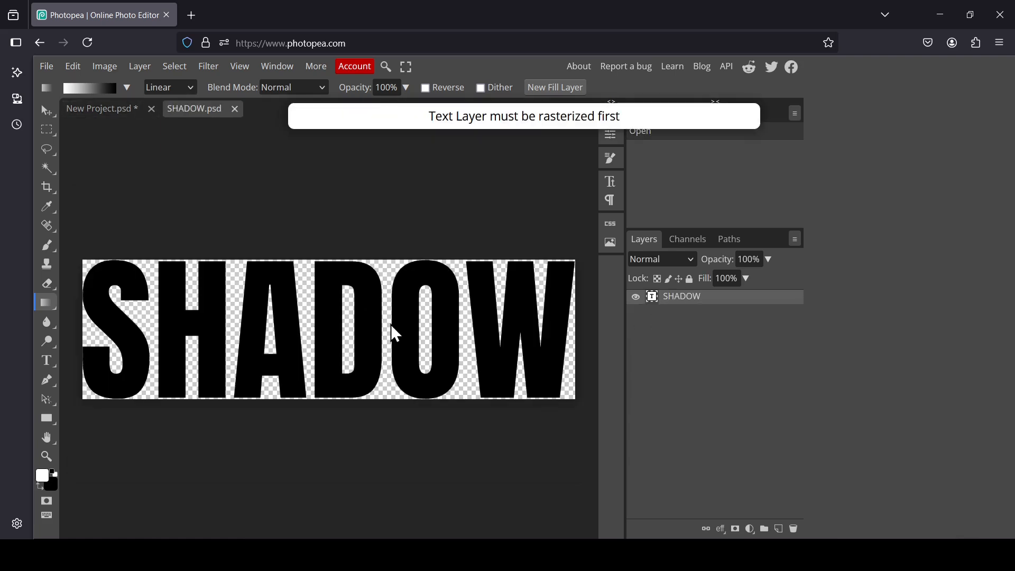
click(50, 361)
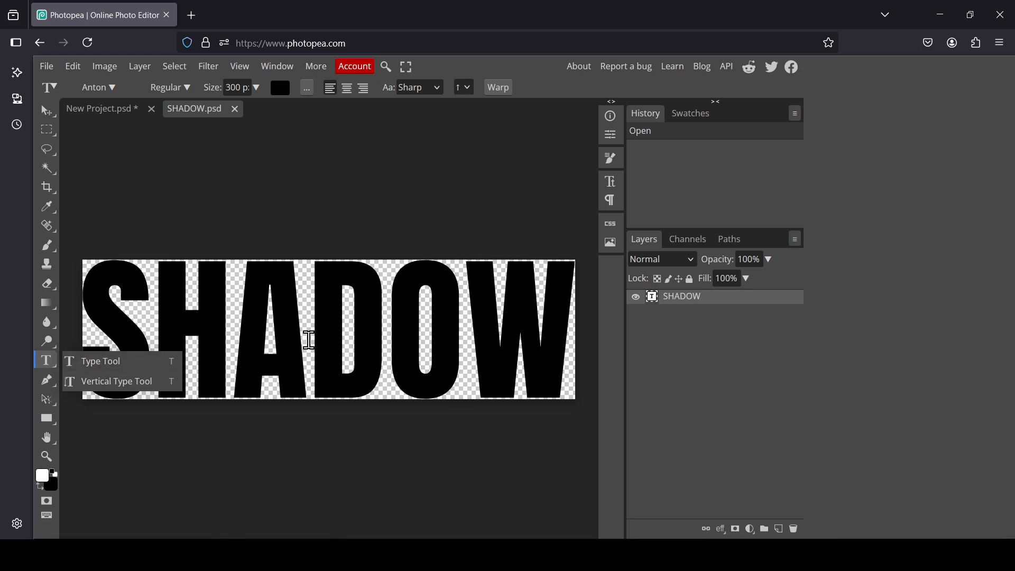
double_click(310, 340)
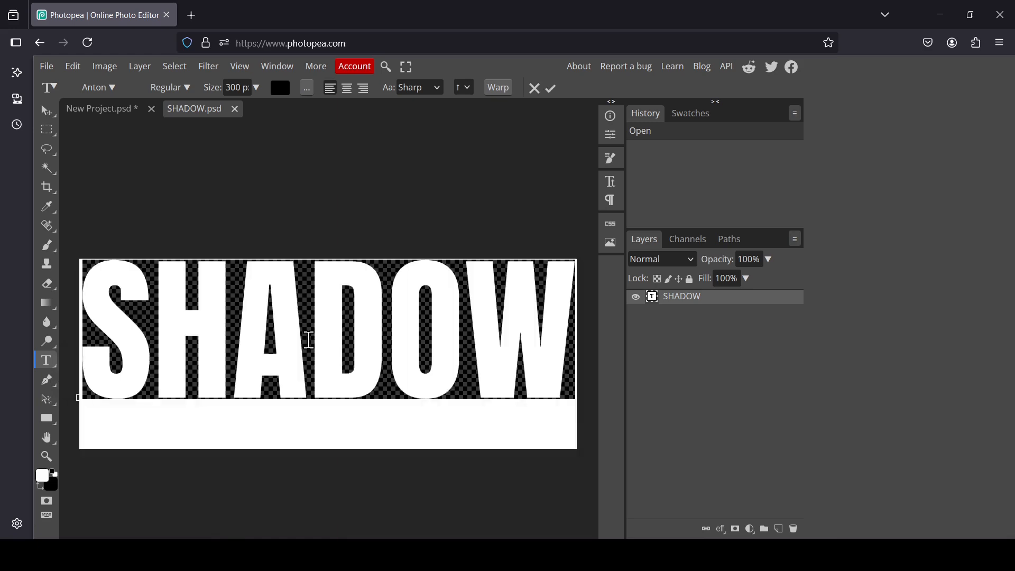
text(H)
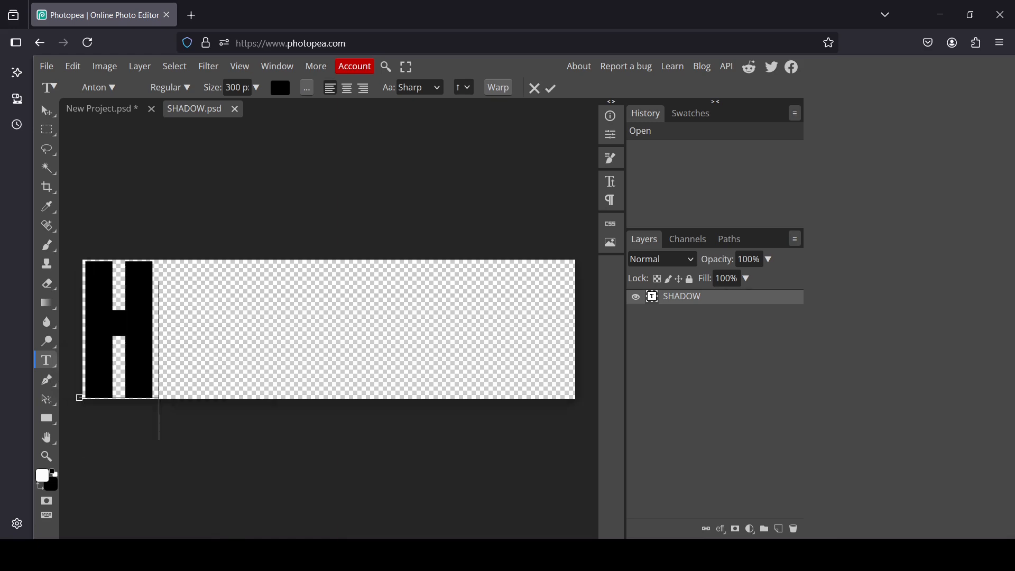
text(EK)
key(BackSpace)
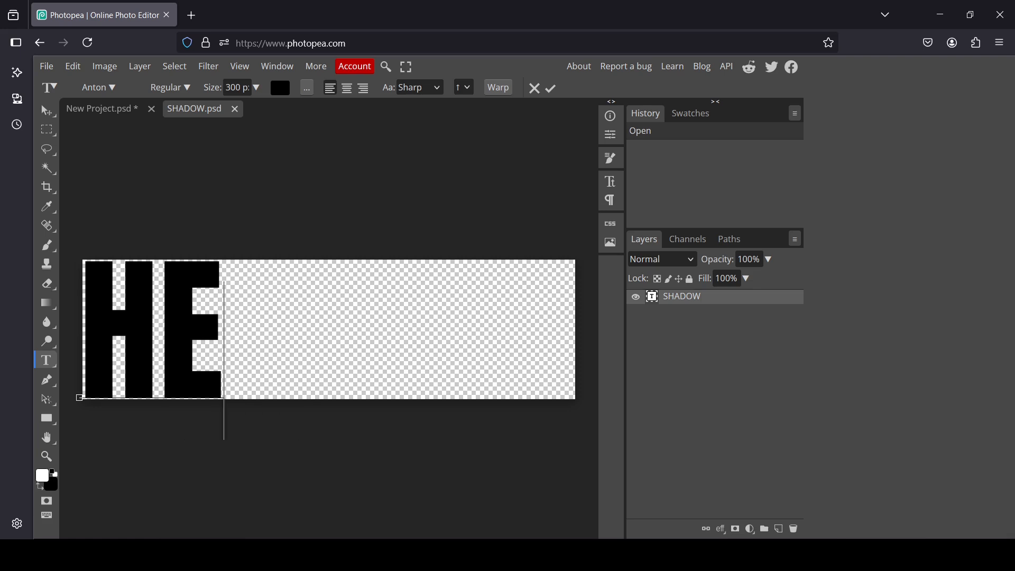
text(LLO)
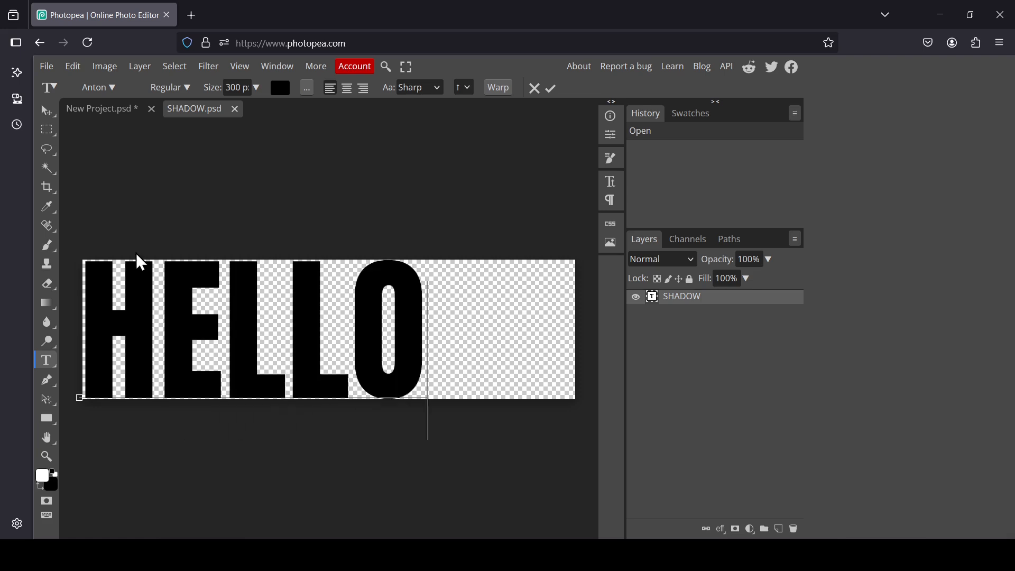
- Centre the HELLO text horizontally on the smart object's canvas and save it back into New Project.psd, returning to that document
click(46, 111)
drag(174, 284, 252, 285)
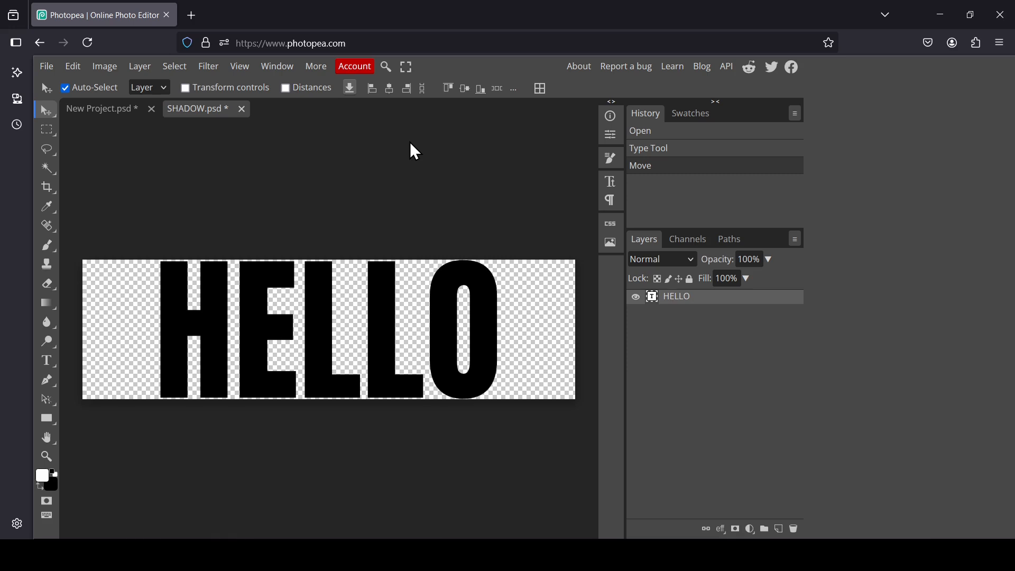
key(ctrl+s)
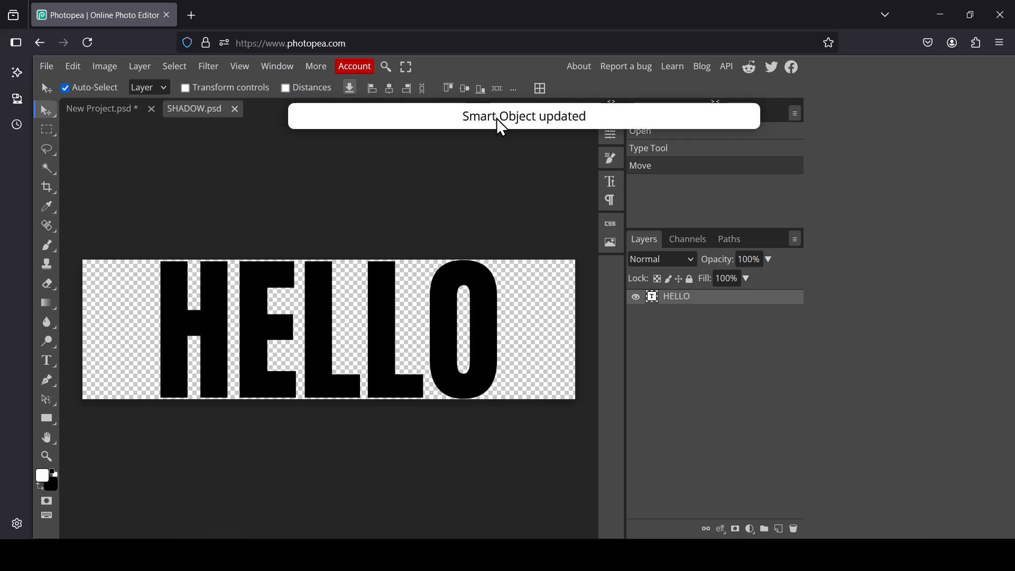
click(98, 109)
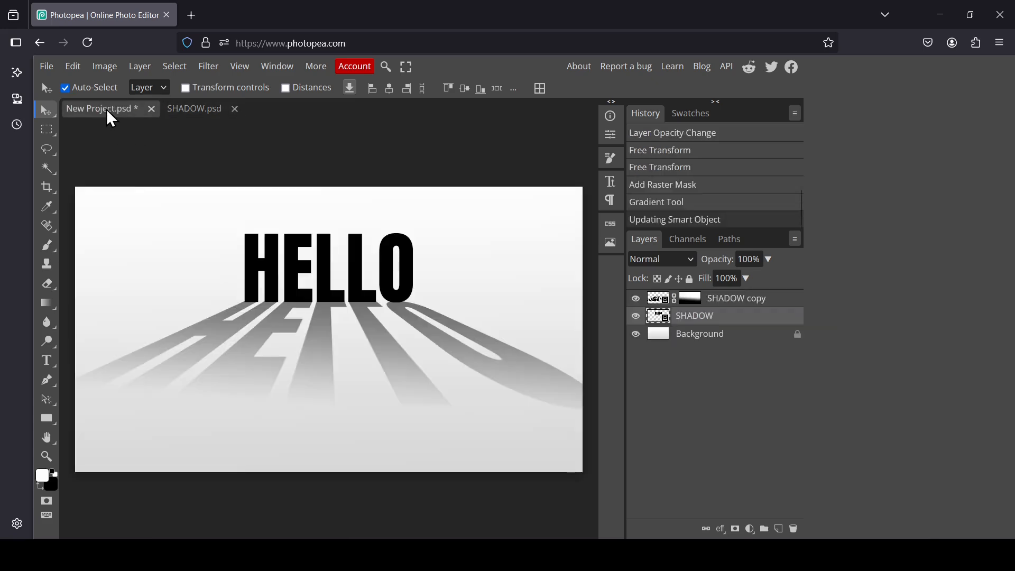